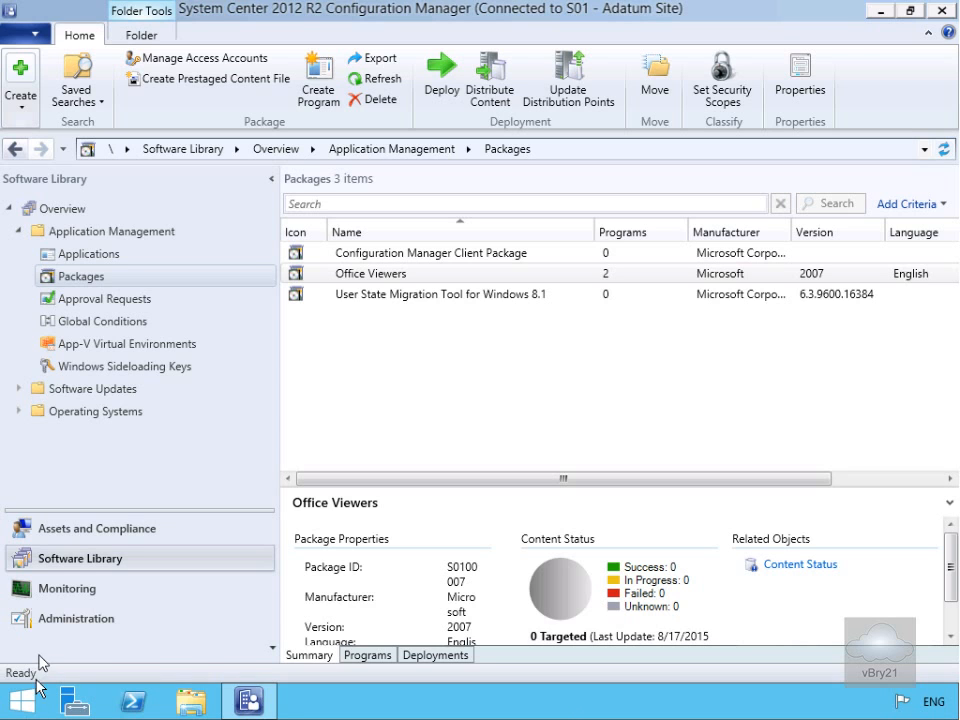
Step: Start a new site system server named LON-SVR1.adatum.com in site S01 - Adatum Site, using the site server's computer account for installation
{"action": "left_click", "coordinate": [52, 617]}
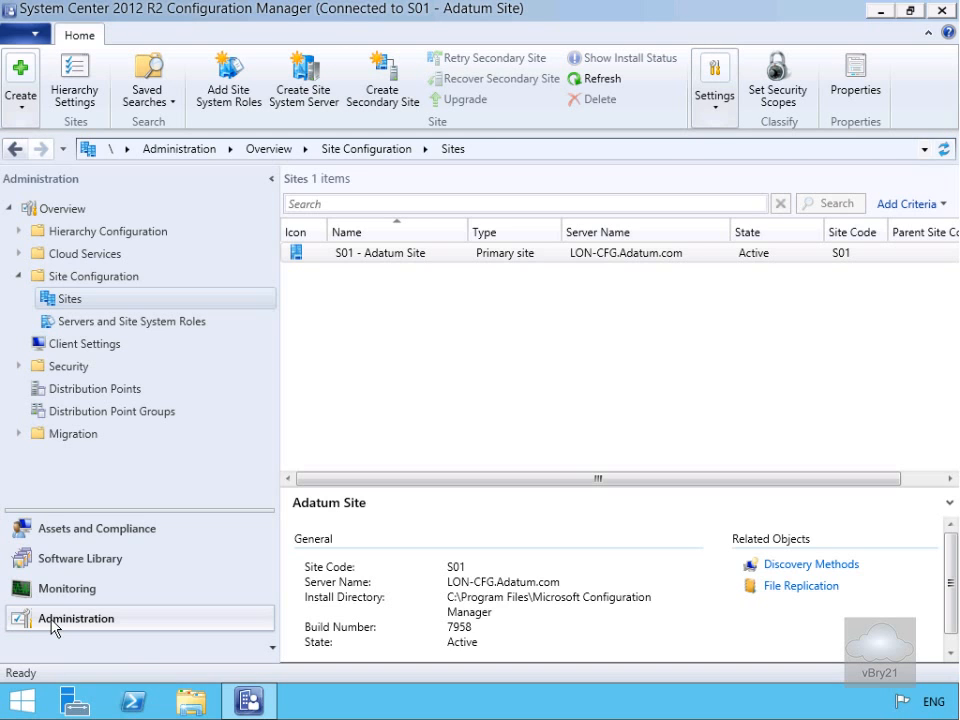
{"action": "right_click", "coordinate": [74, 324]}
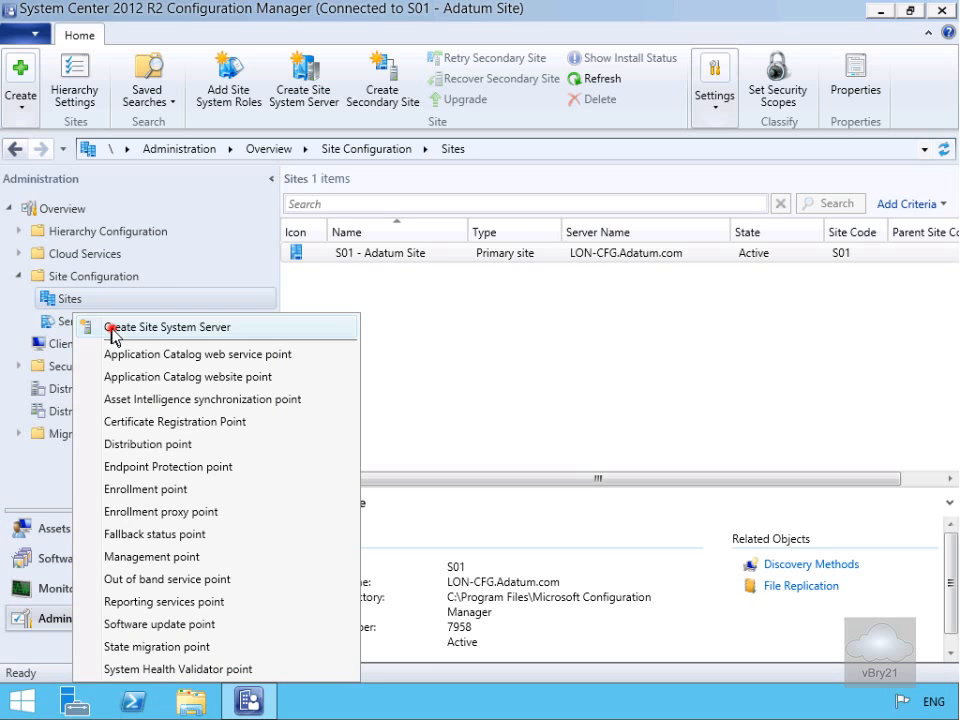
{"action": "left_click", "coordinate": [112, 334]}
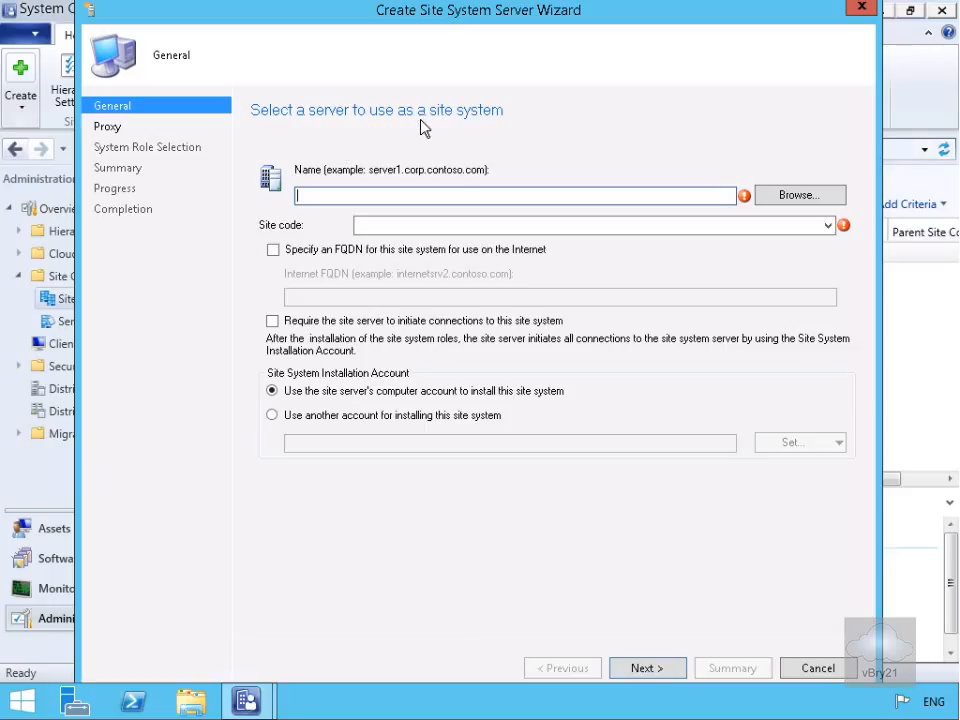
{"action": "left_click", "coordinate": [448, 196]}
{"action": "type", "text": "LON-SVR1.adatum.com"}
{"action": "left_click", "coordinate": [410, 225]}
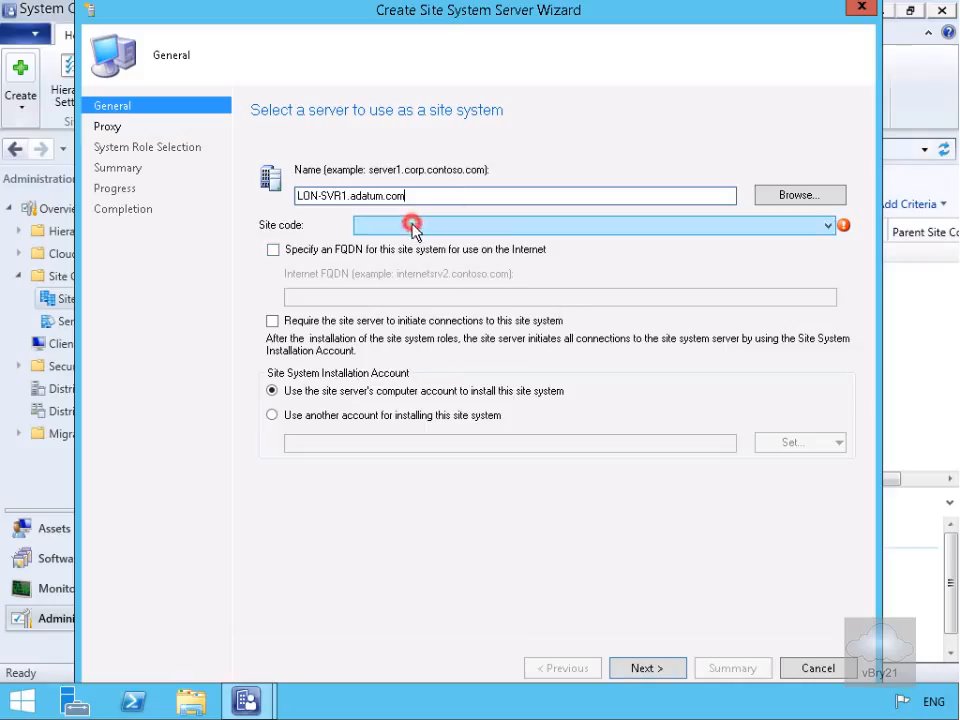
{"action": "left_click", "coordinate": [402, 245]}
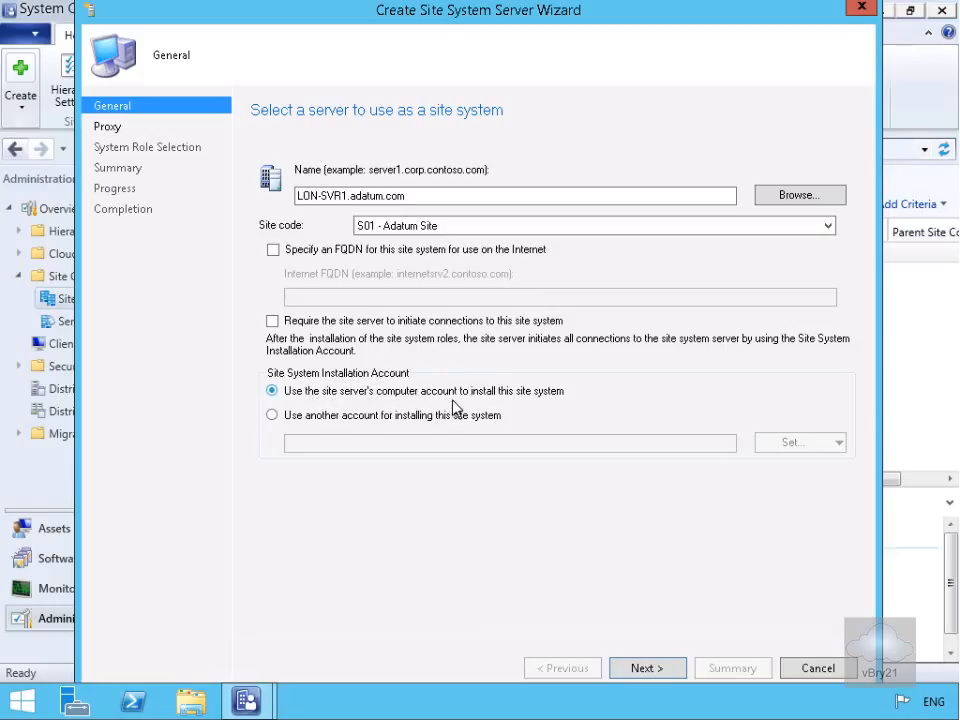
{"action": "left_click", "coordinate": [651, 672]}
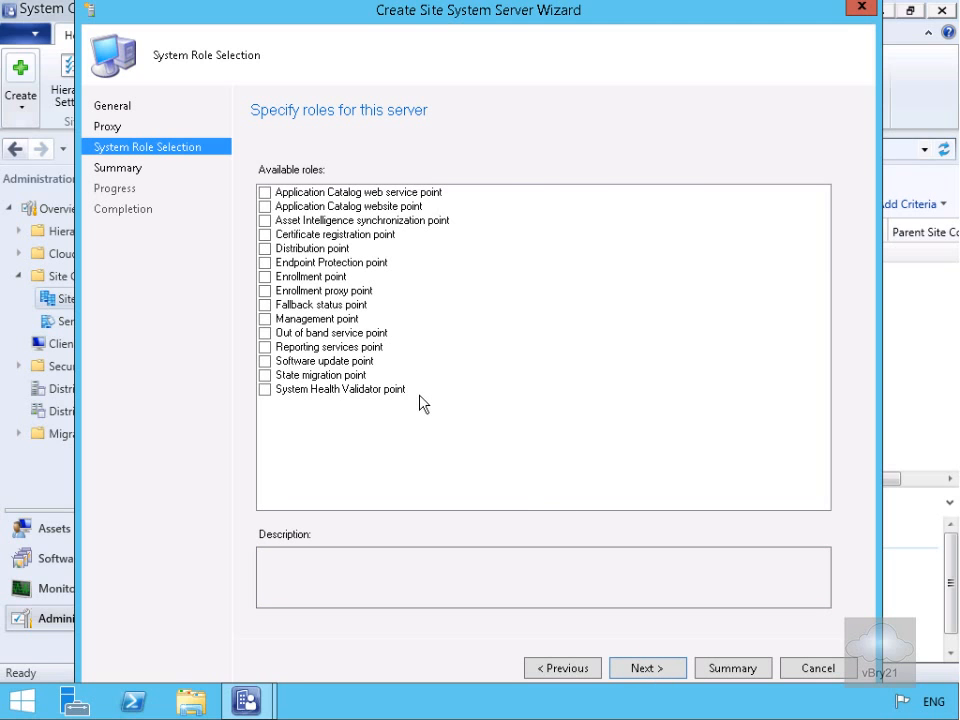
Step: Assign the Distribution point role, with IIS installed and configured if required and the distribution point enabled for prestaged content
{"action": "left_click", "coordinate": [265, 248]}
{"action": "left_click", "coordinate": [651, 670]}
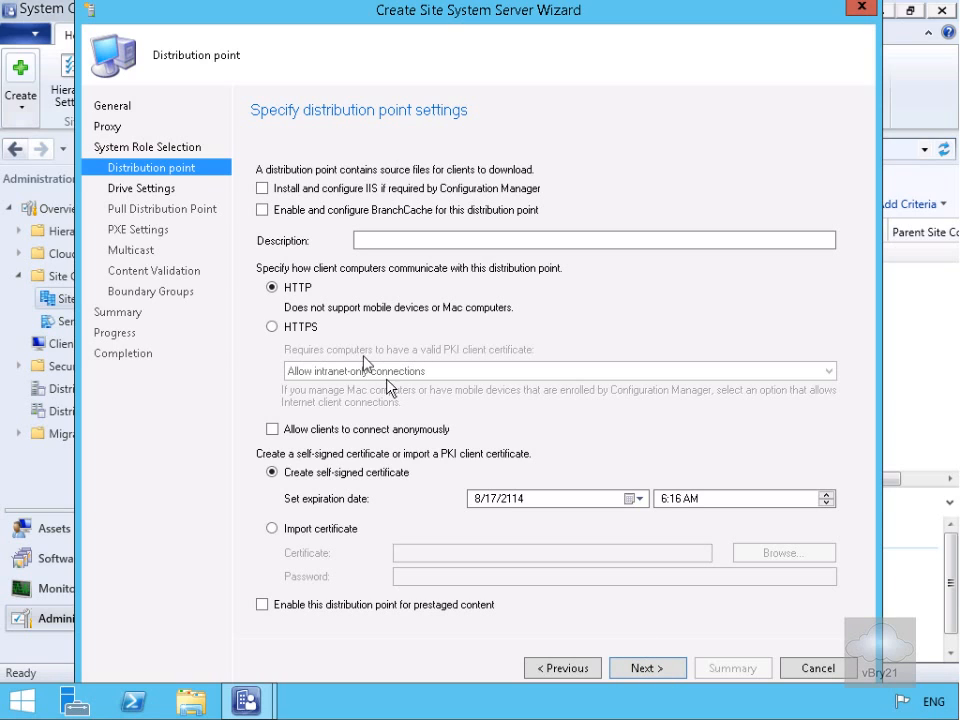
{"action": "left_click", "coordinate": [303, 190]}
{"action": "left_click", "coordinate": [406, 606]}
{"action": "left_click", "coordinate": [644, 675]}
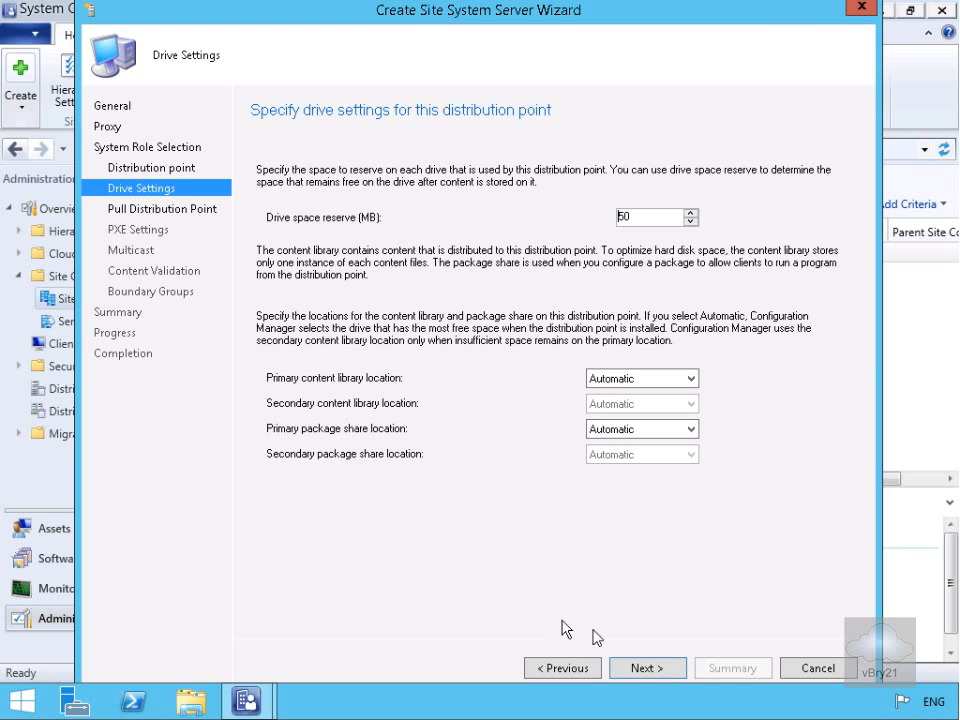
Step: Accept the default drive, pull distribution point, PXE and multicast settings, and enable content validation on a schedule
{"action": "left_click", "coordinate": [630, 670]}
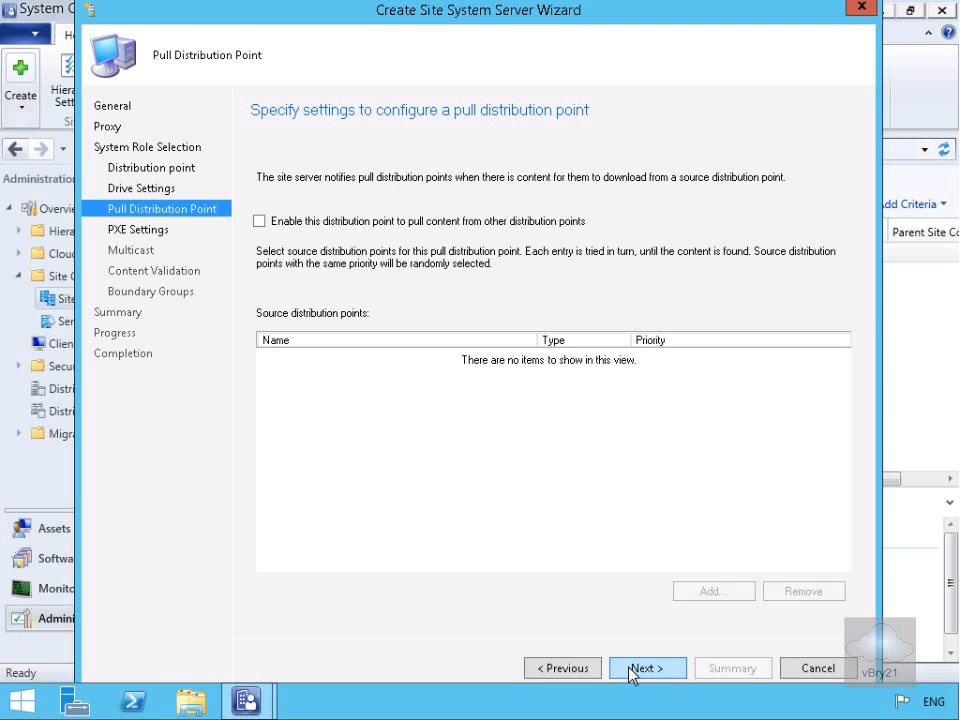
{"action": "left_click", "coordinate": [630, 670]}
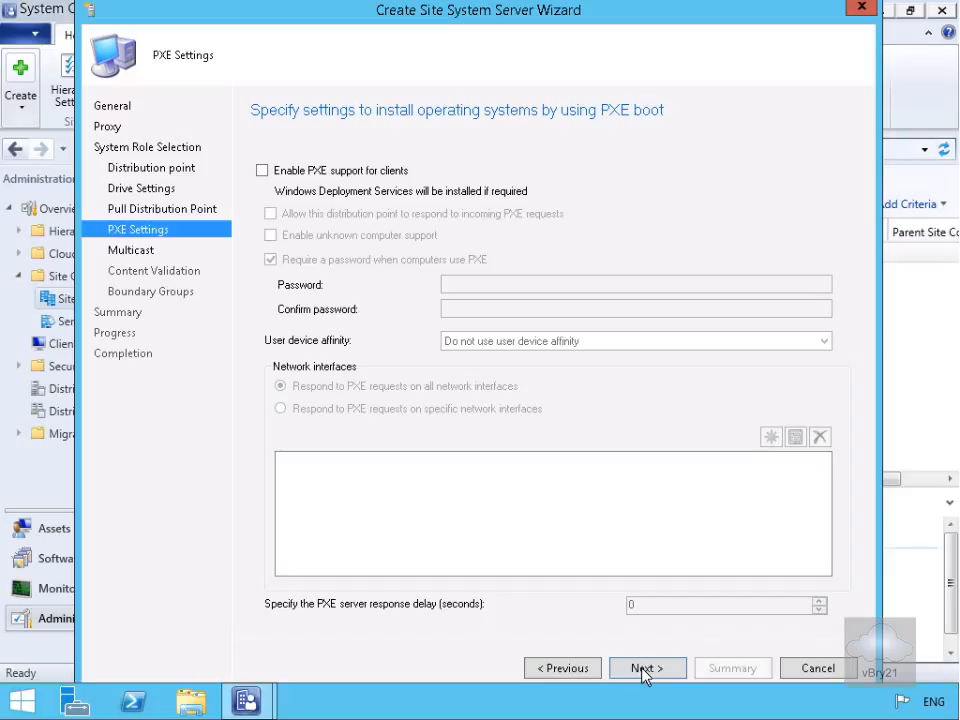
{"action": "left_click", "coordinate": [645, 670]}
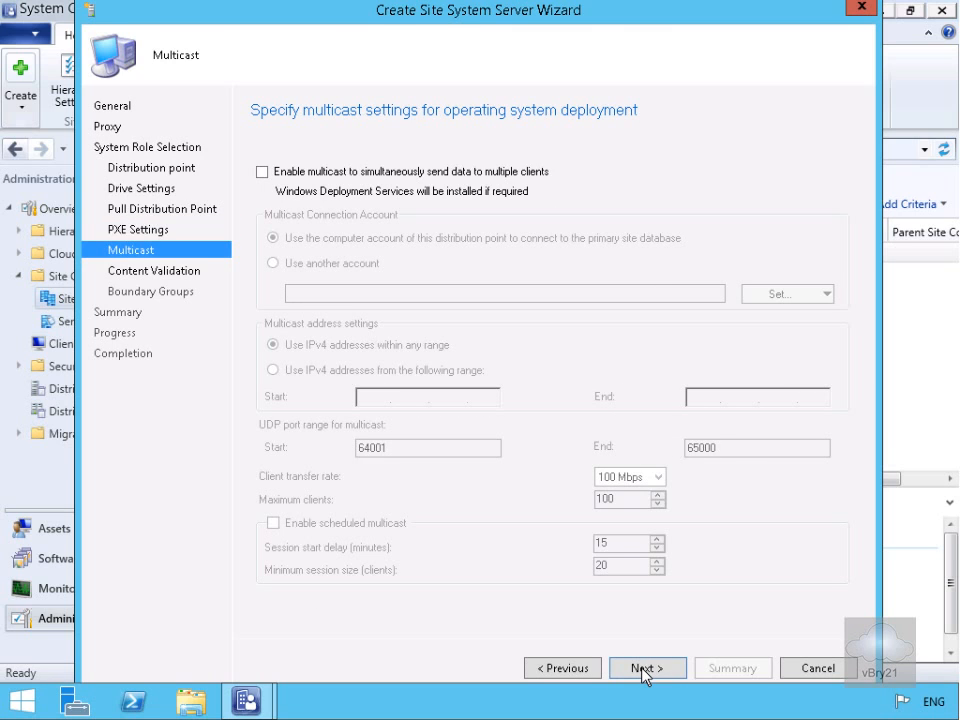
{"action": "left_click", "coordinate": [643, 669]}
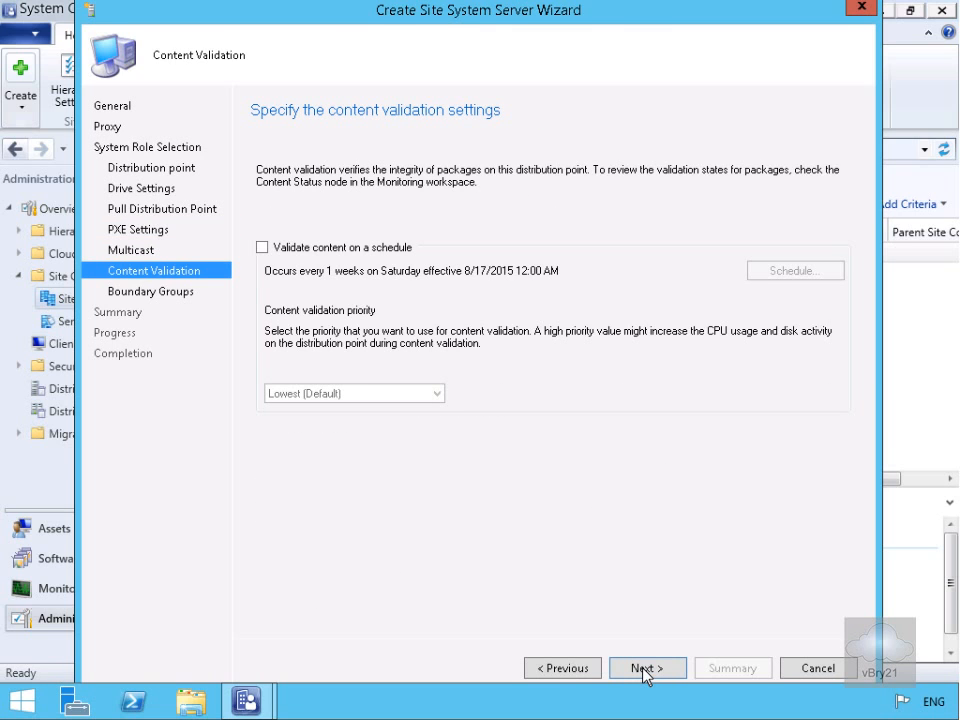
{"action": "left_click", "coordinate": [300, 249]}
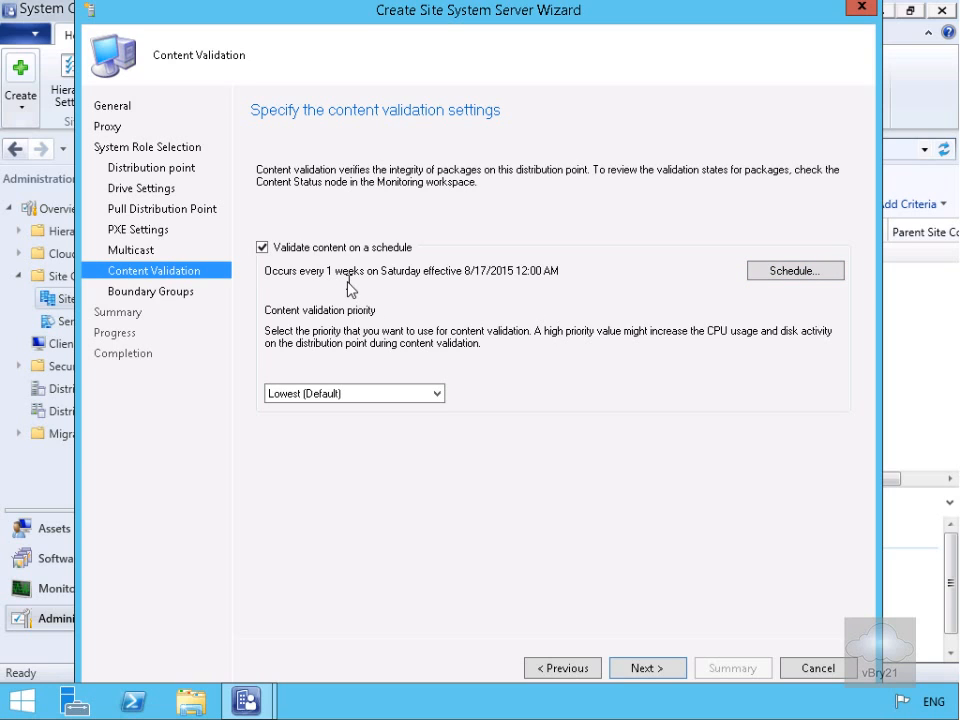
{"action": "left_click", "coordinate": [630, 669]}
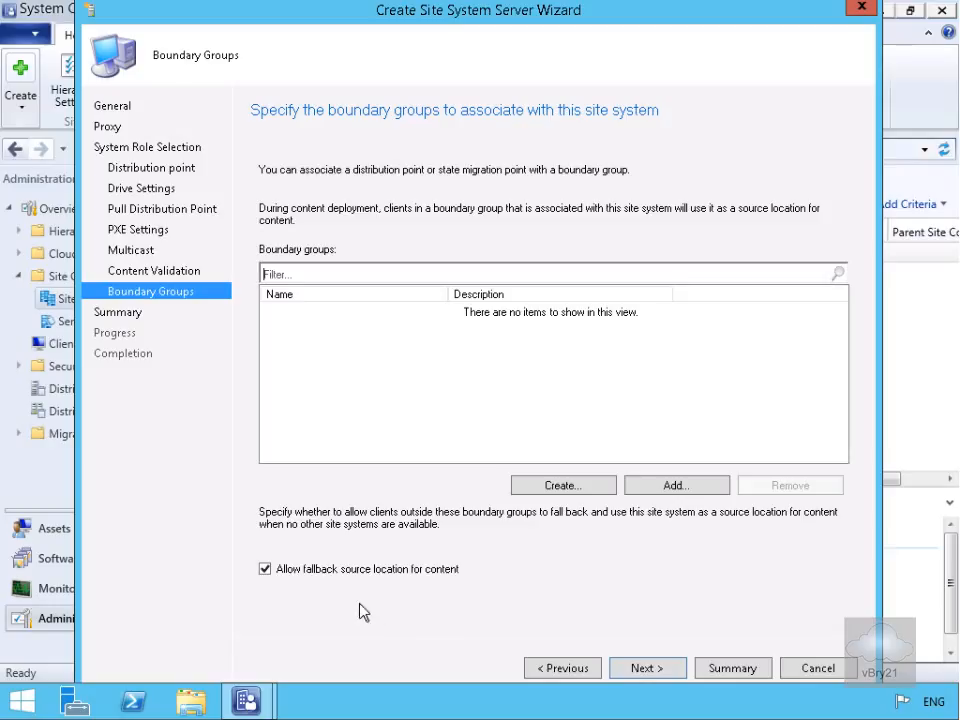
Step: Accept the default boundary group settings, create the site system server and close the wizard
{"action": "left_click", "coordinate": [645, 668]}
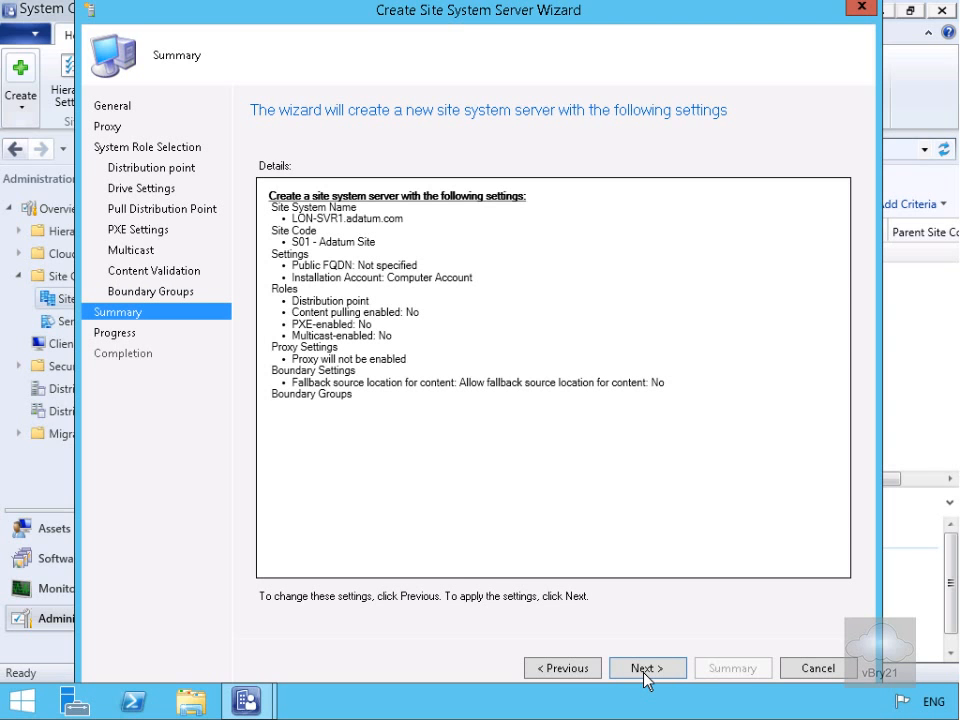
{"action": "left_click", "coordinate": [645, 669]}
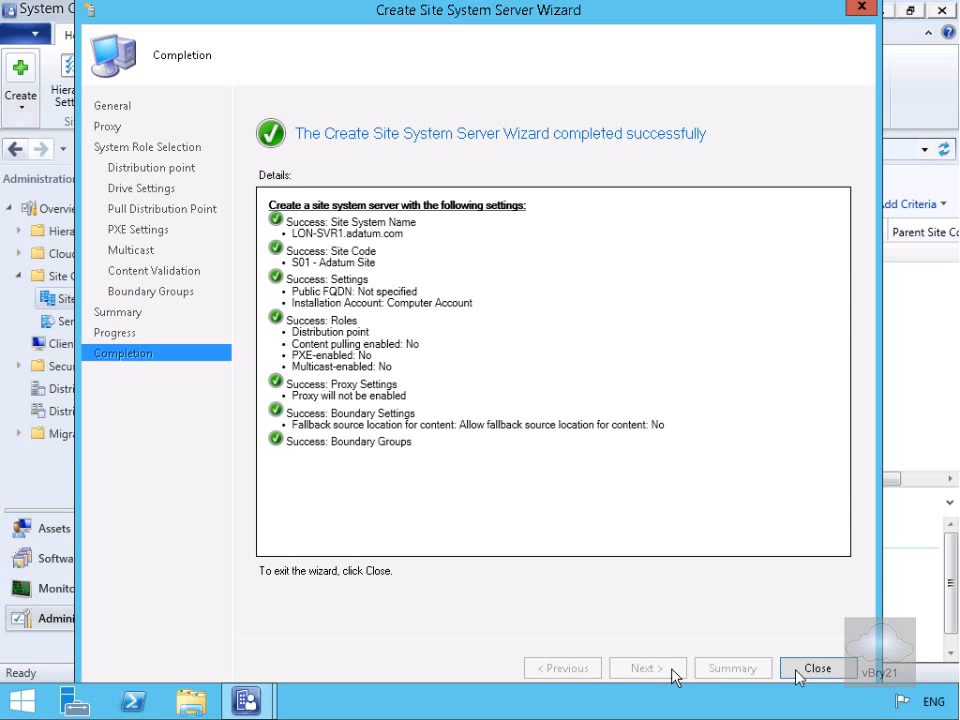
{"action": "left_click", "coordinate": [817, 668]}
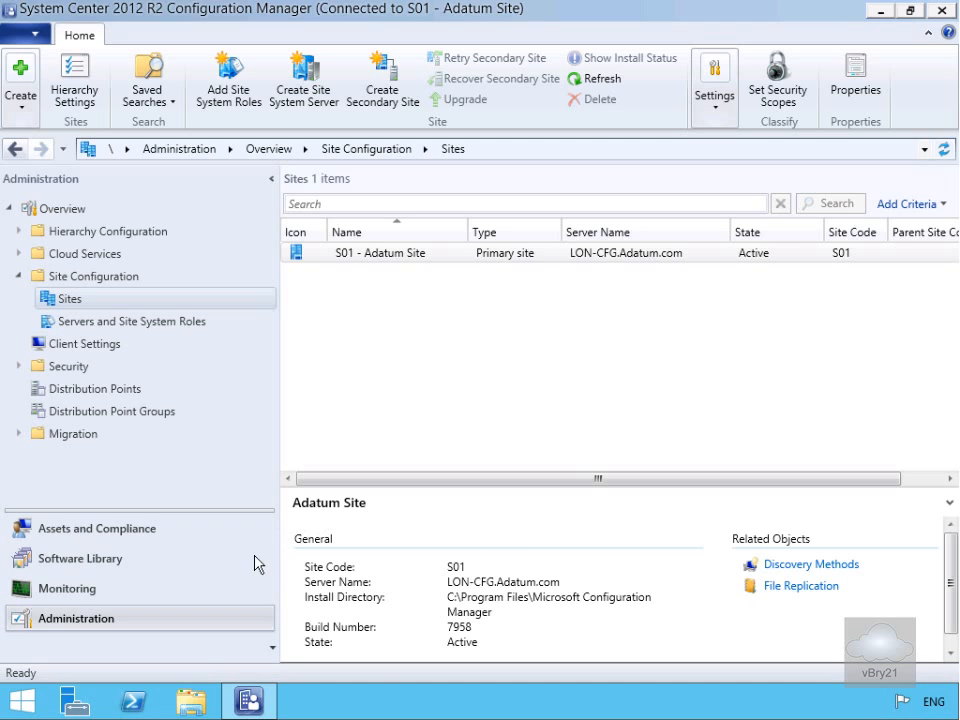
Step: Check the content status, including the Boot image (x86) entry, and the distribution point group status in the Monitoring workspace
{"action": "left_click", "coordinate": [90, 590]}
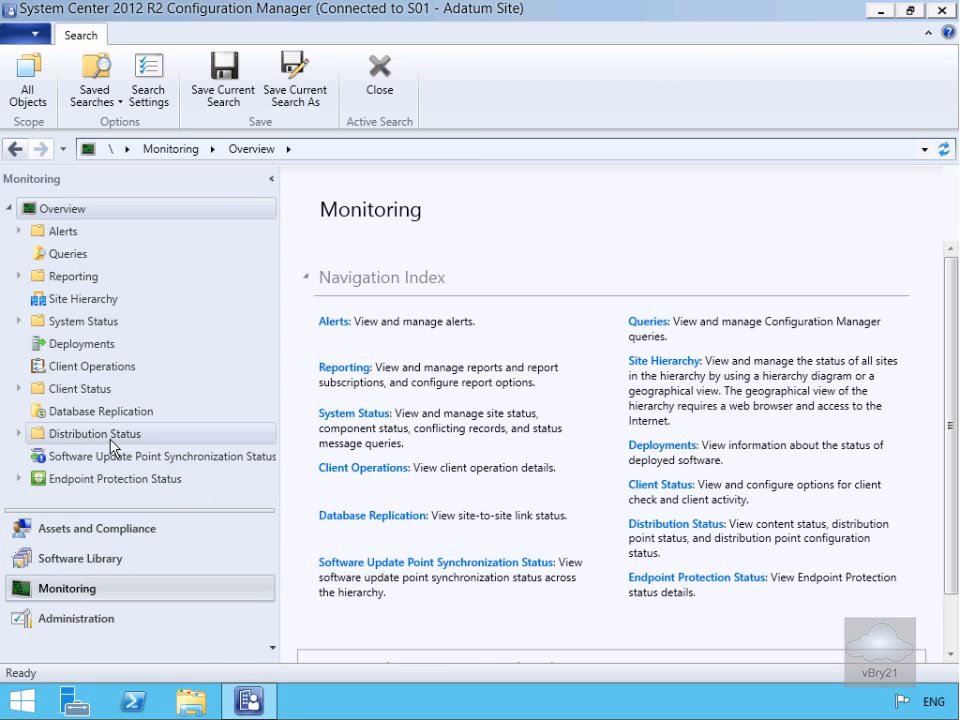
{"action": "left_click", "coordinate": [20, 433]}
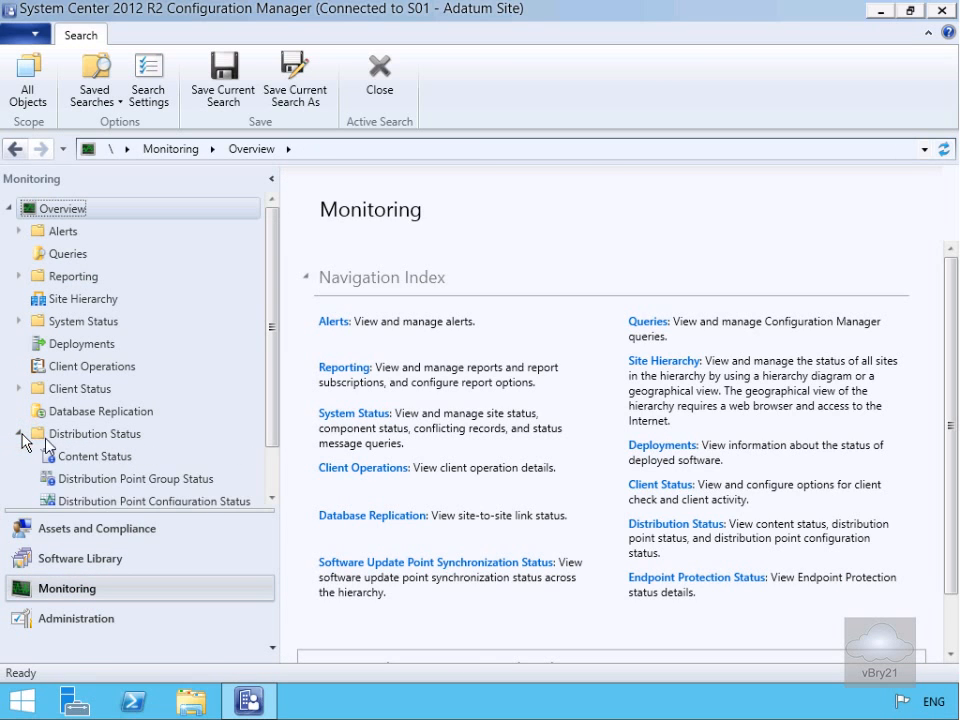
{"action": "left_click", "coordinate": [104, 458]}
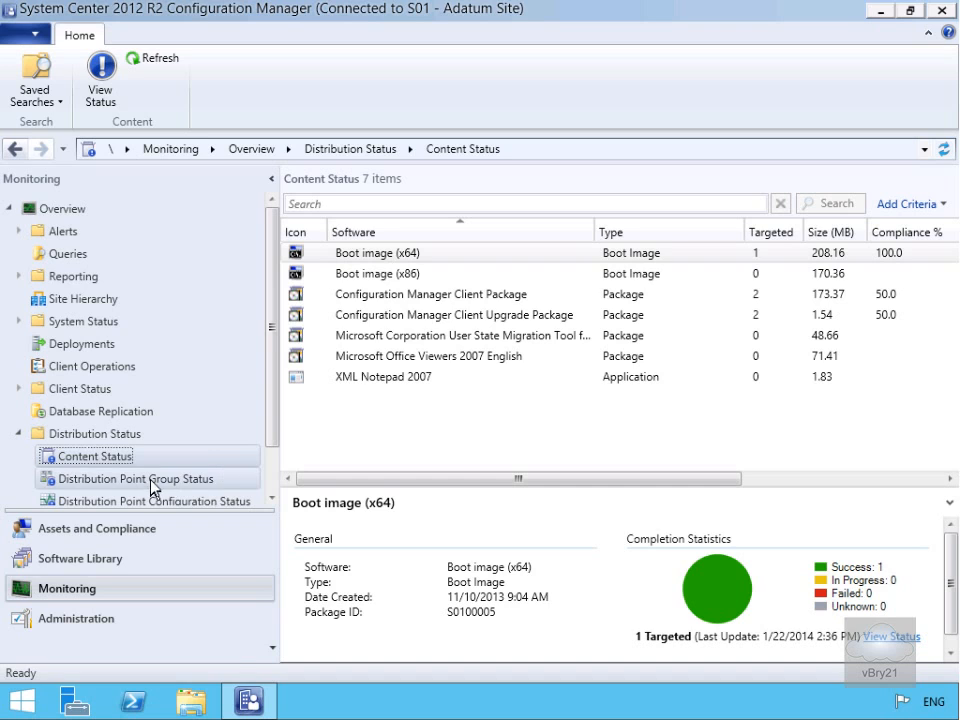
{"action": "left_click", "coordinate": [347, 272]}
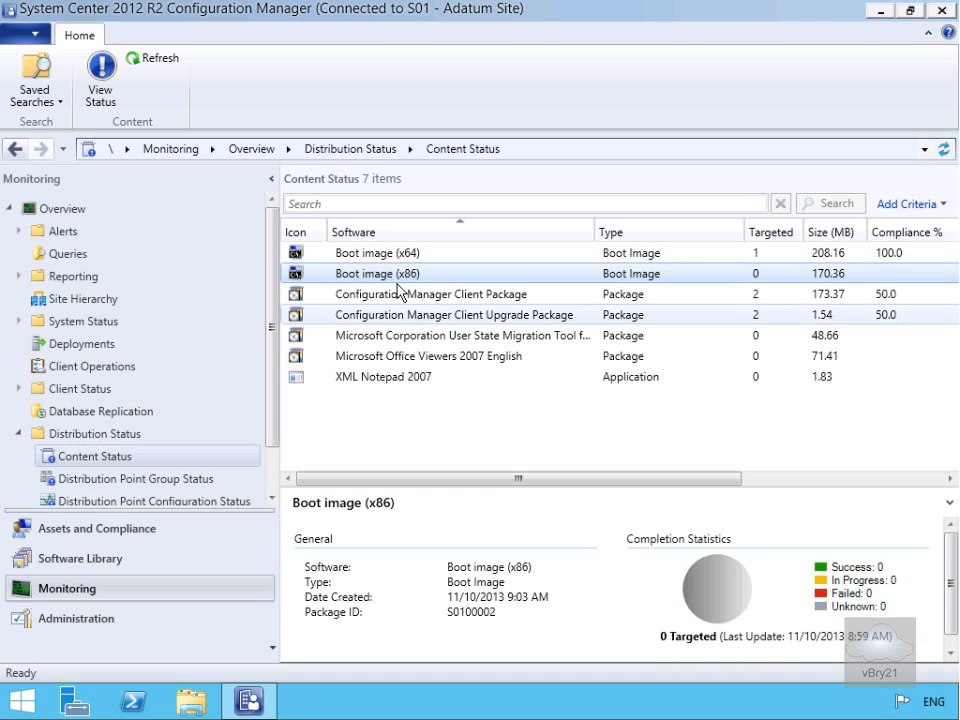
{"action": "left_click", "coordinate": [136, 481]}
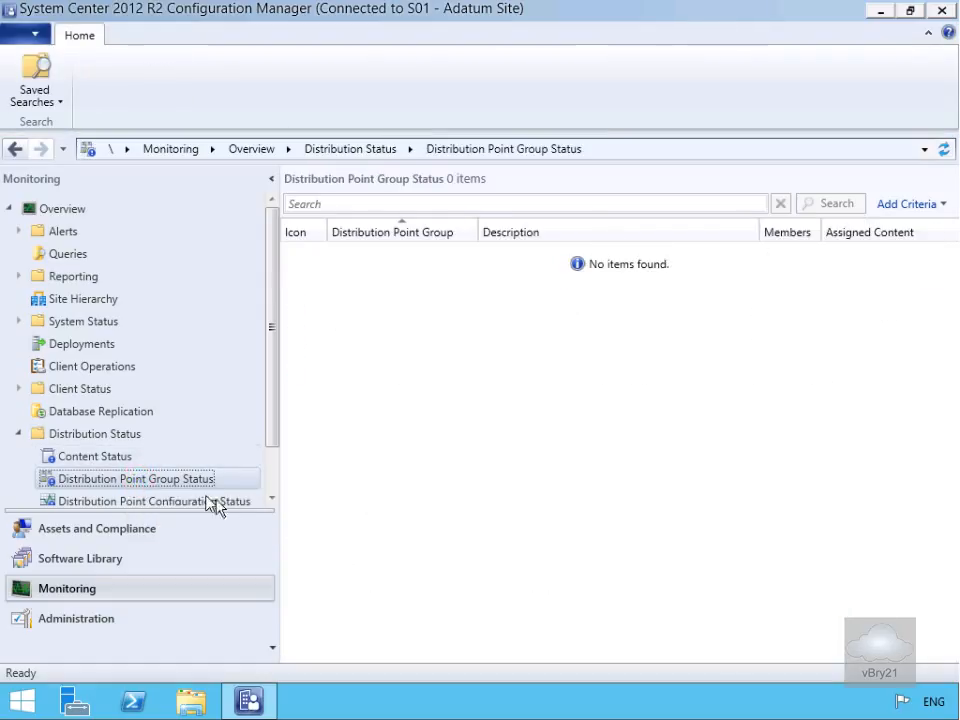
Step: Examine the distribution point configuration status of LON-SVR1.ADATUM.COM and its detailed status messages
{"action": "left_click", "coordinate": [205, 502]}
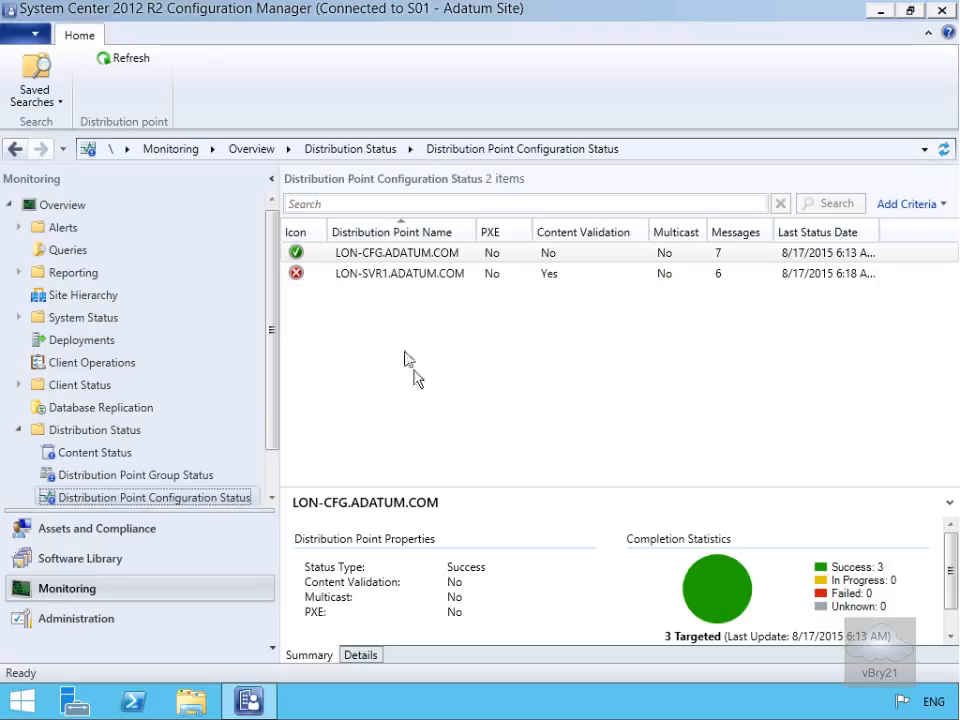
{"action": "left_click", "coordinate": [381, 279]}
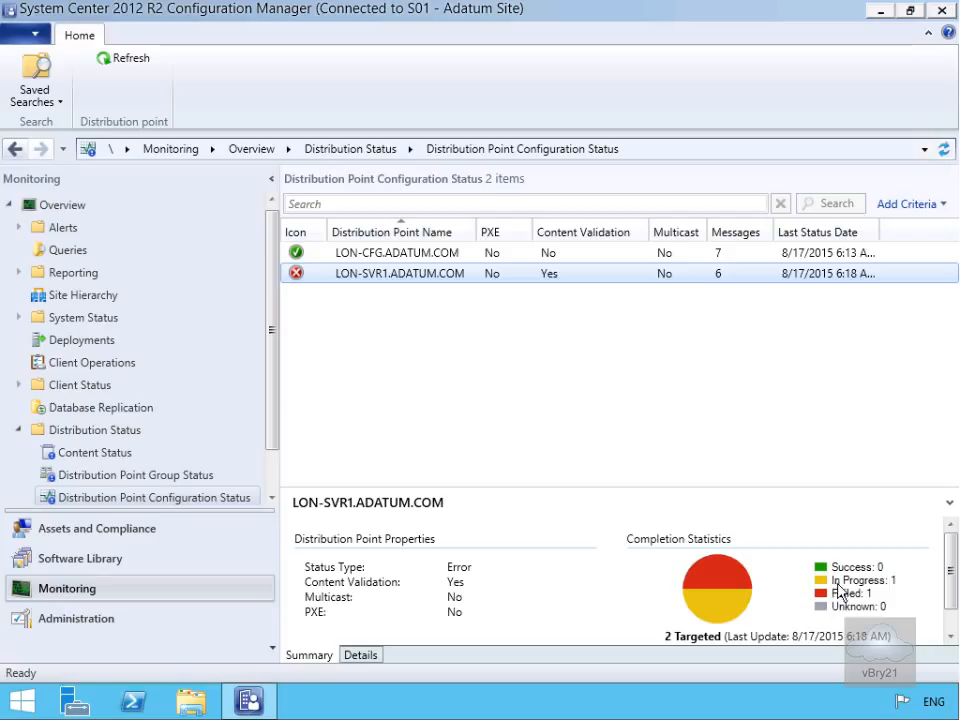
{"action": "left_click", "coordinate": [362, 655]}
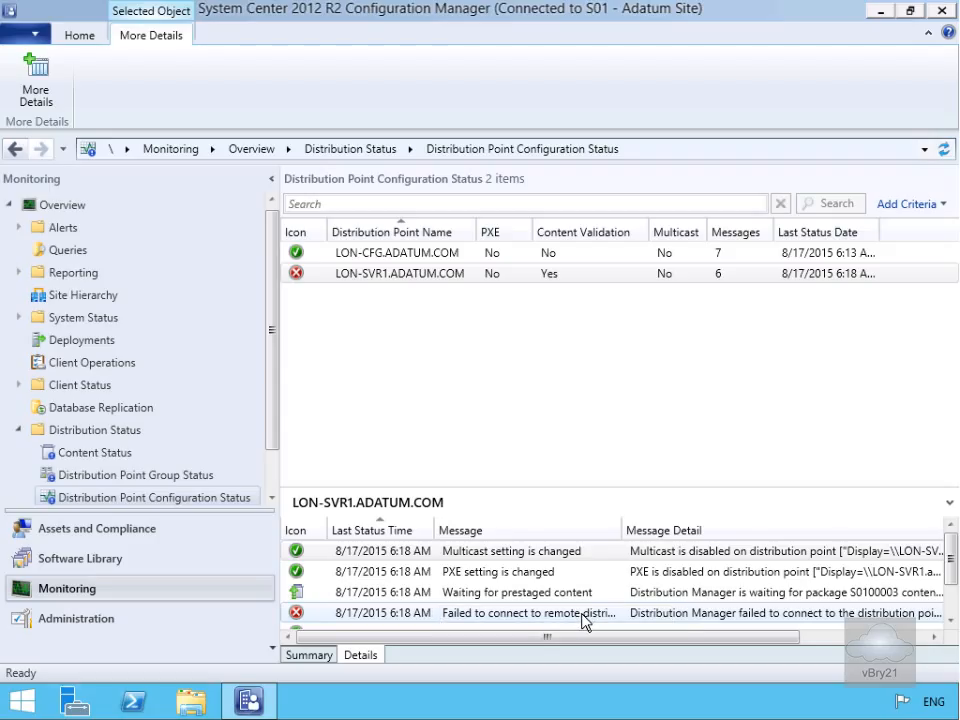
Step: Open the properties of the LON-SVR1.ADATUM.COM distribution point from the Administration workspace
{"action": "left_click", "coordinate": [108, 626]}
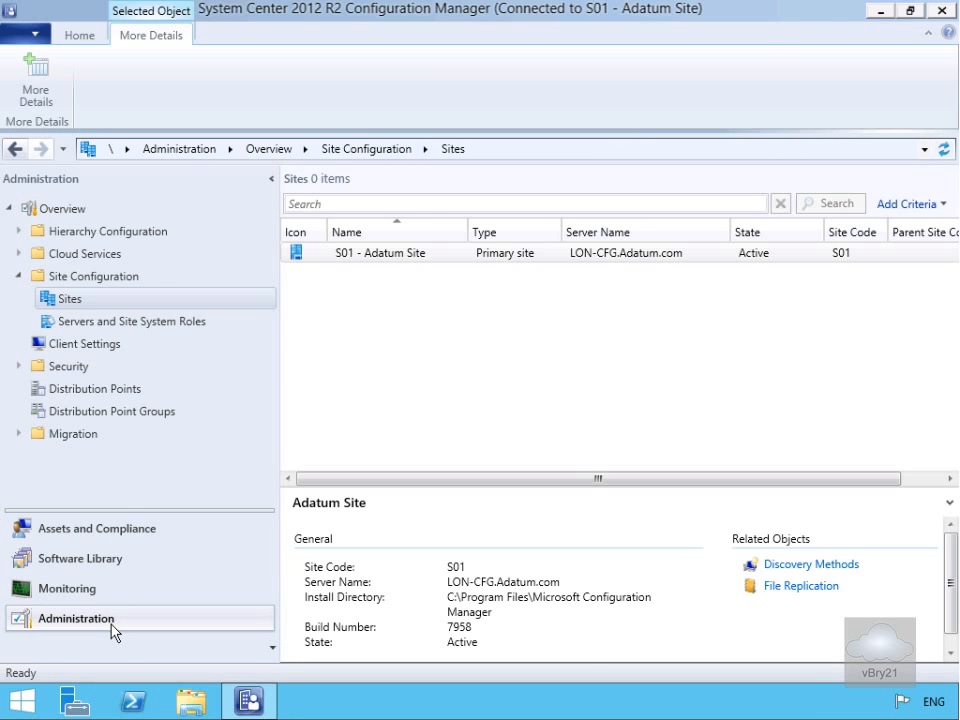
{"action": "left_click", "coordinate": [113, 390]}
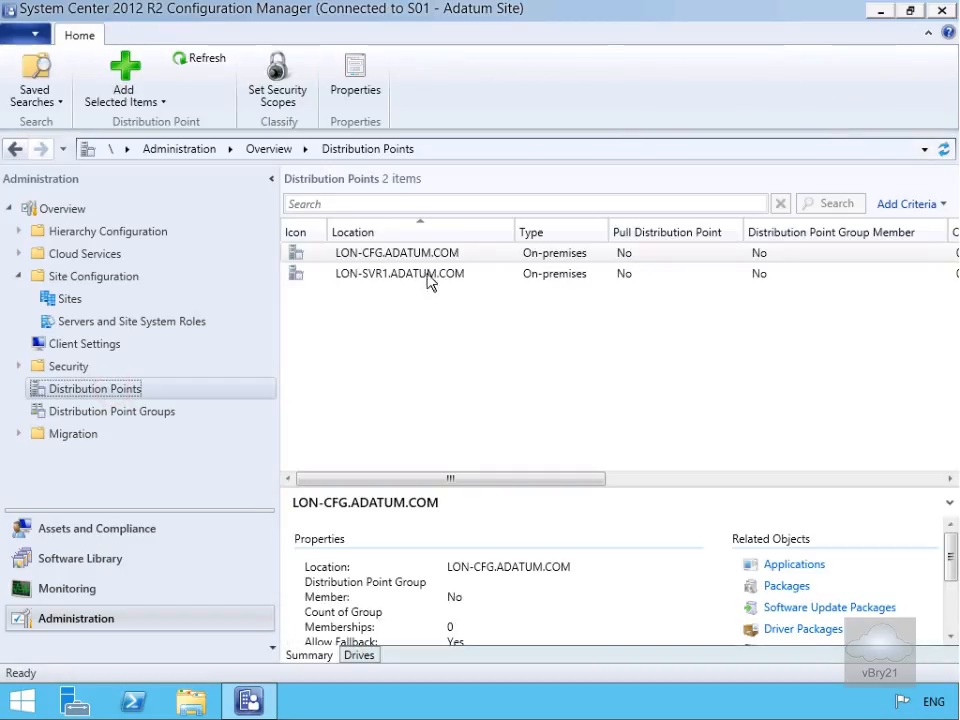
{"action": "left_click", "coordinate": [428, 275]}
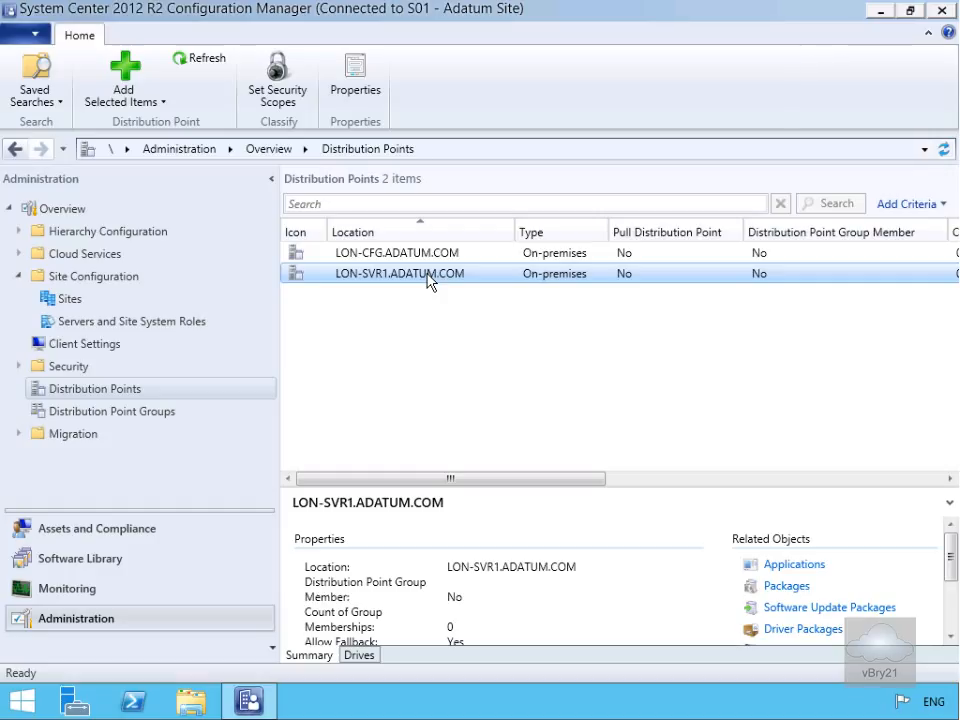
{"action": "right_click", "coordinate": [428, 277]}
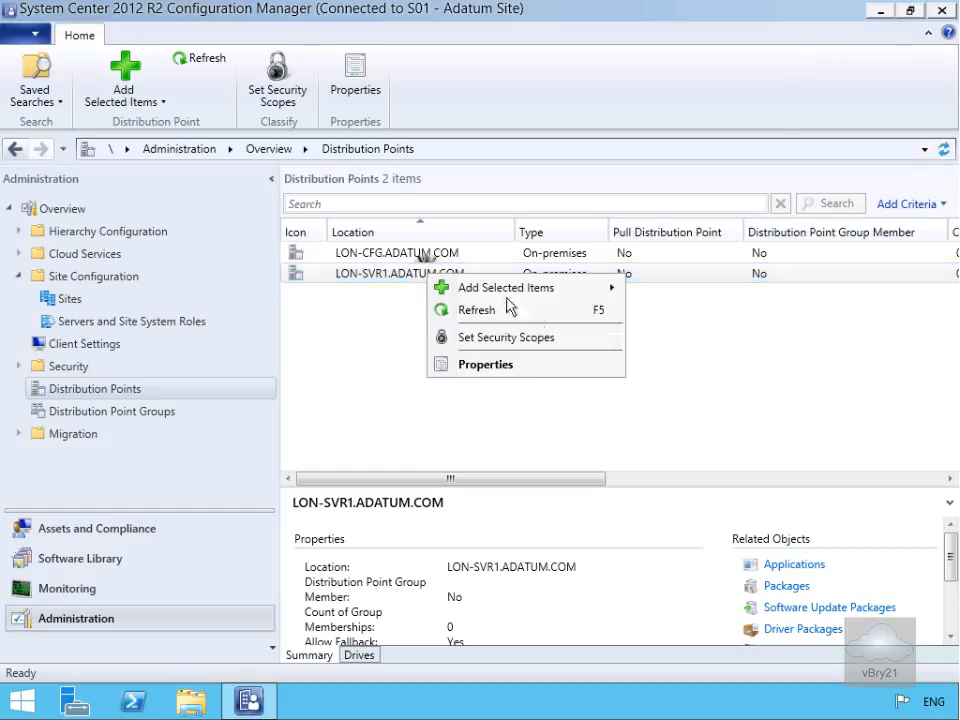
{"action": "left_click", "coordinate": [513, 368]}
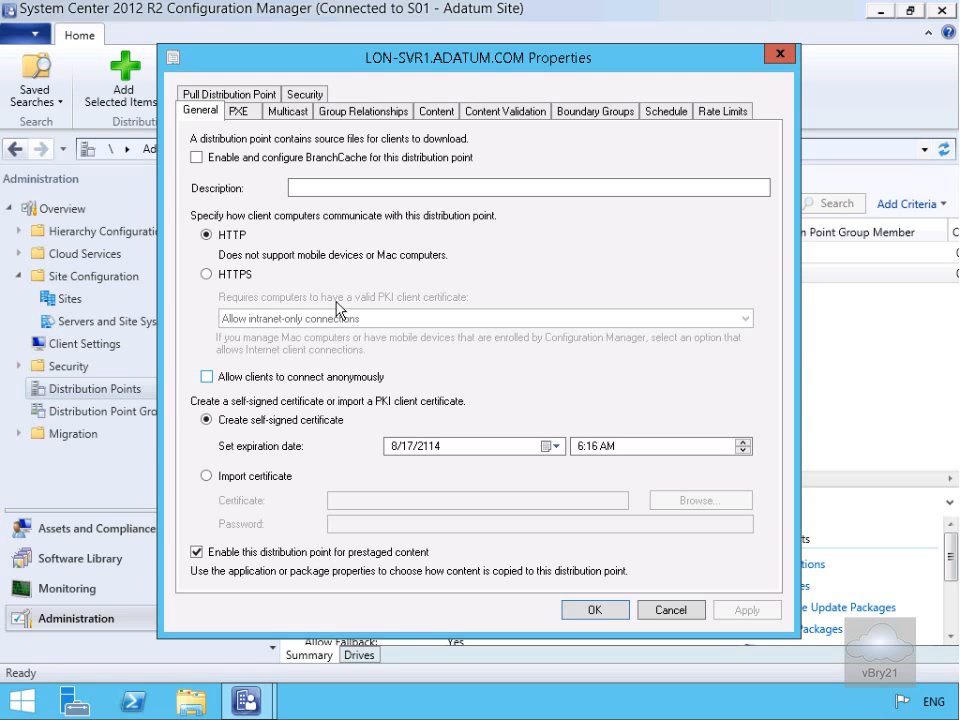
Step: Review the LON-SVR1.ADATUM.COM distribution point's settings from PXE and multicast through rate limits, pull distribution point and security, and close them without changes
{"action": "left_click", "coordinate": [238, 115]}
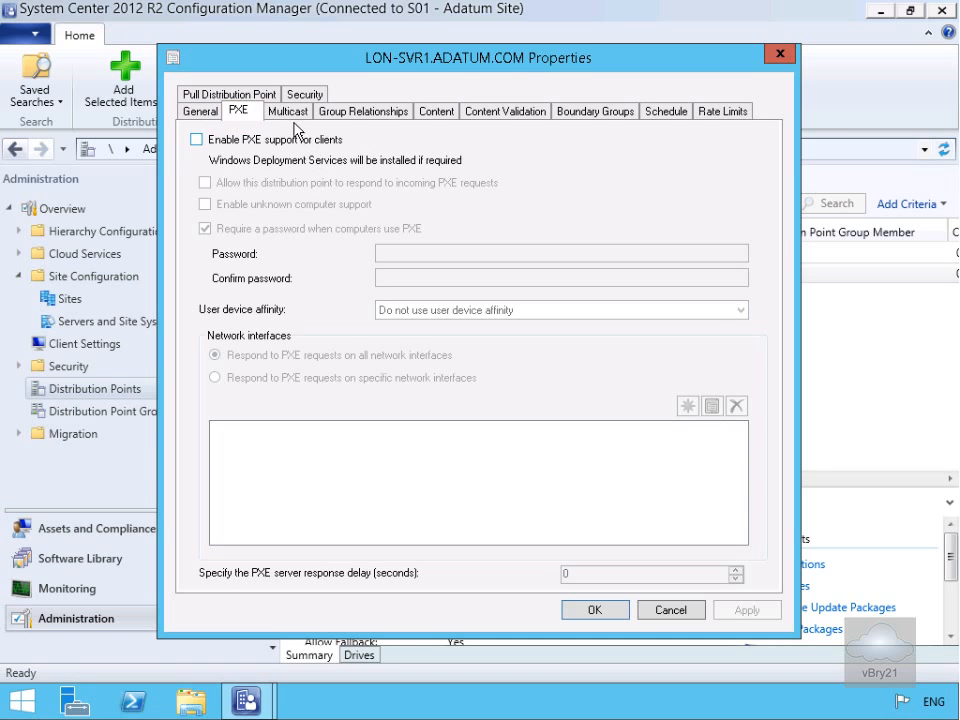
{"action": "left_click", "coordinate": [292, 114]}
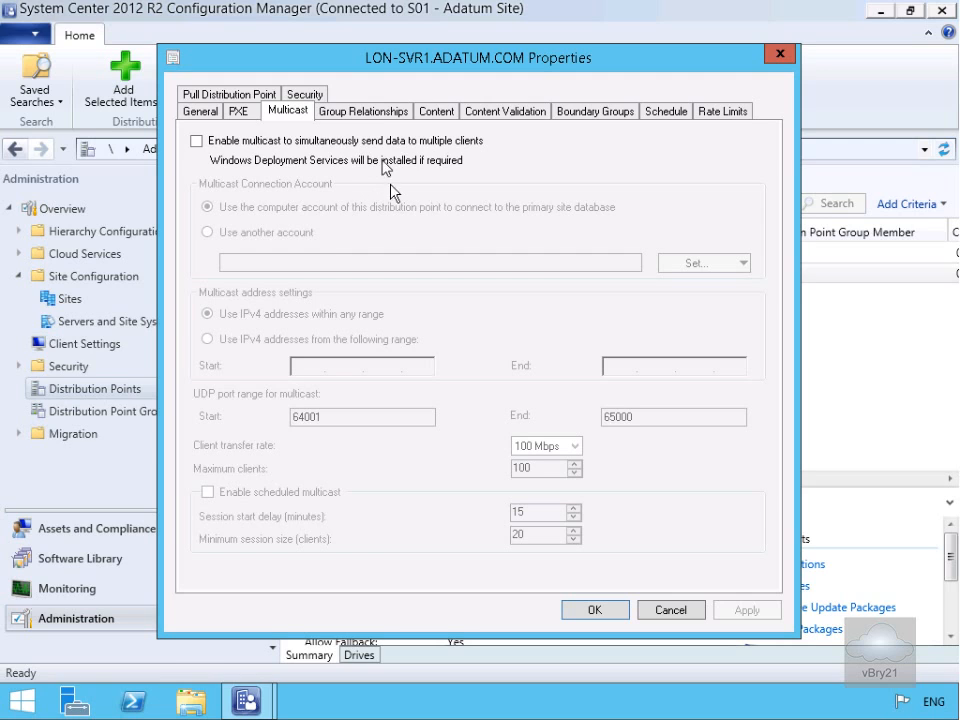
{"action": "left_click", "coordinate": [370, 111]}
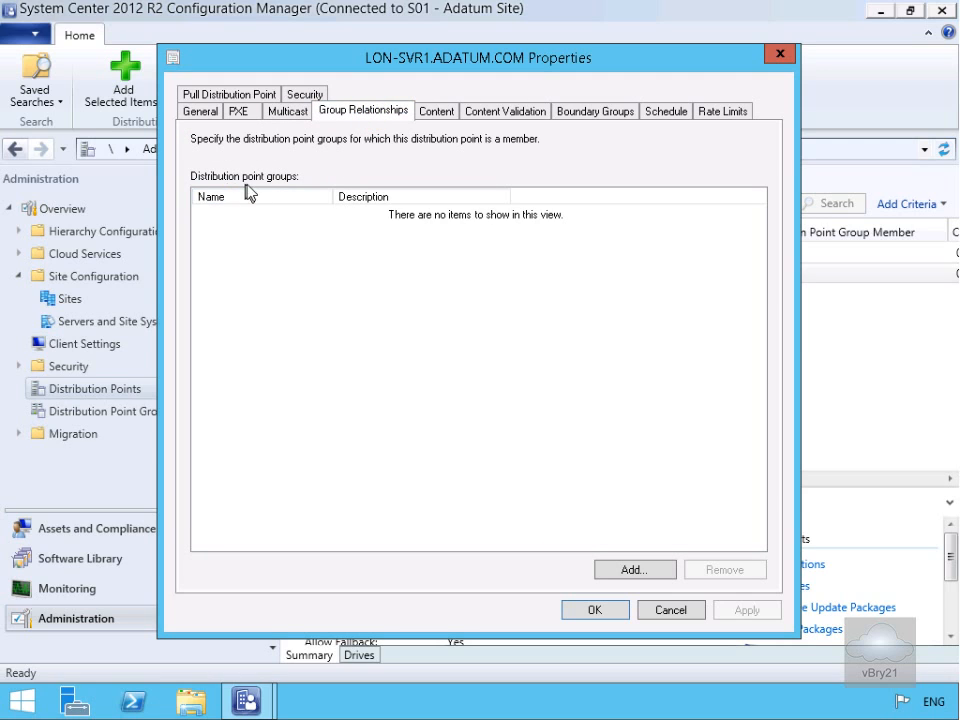
{"action": "left_click", "coordinate": [451, 112]}
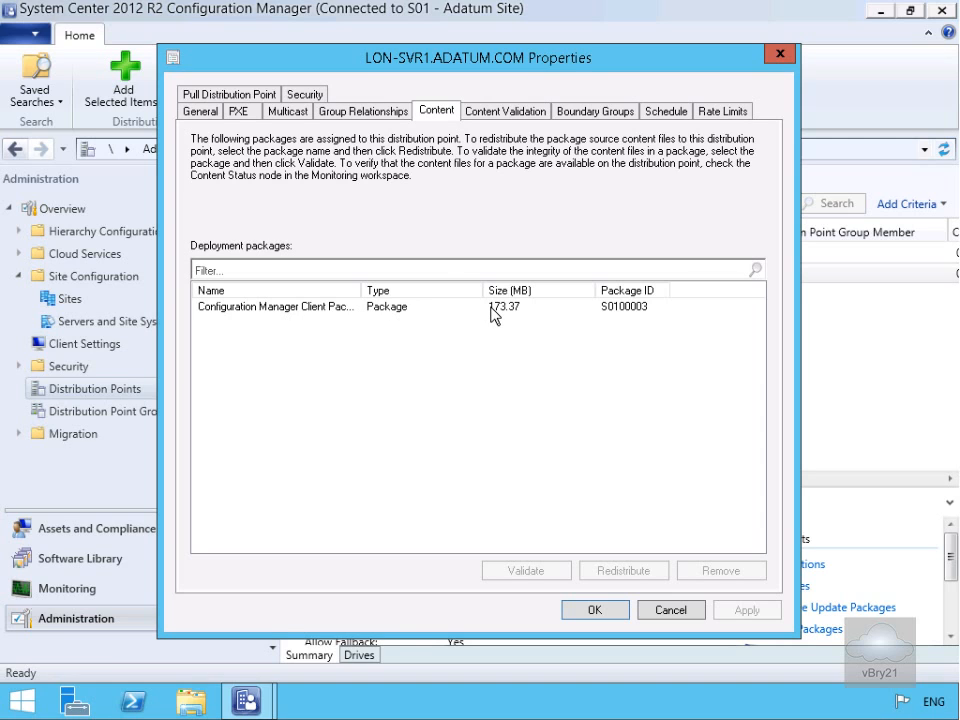
{"action": "left_click", "coordinate": [495, 114]}
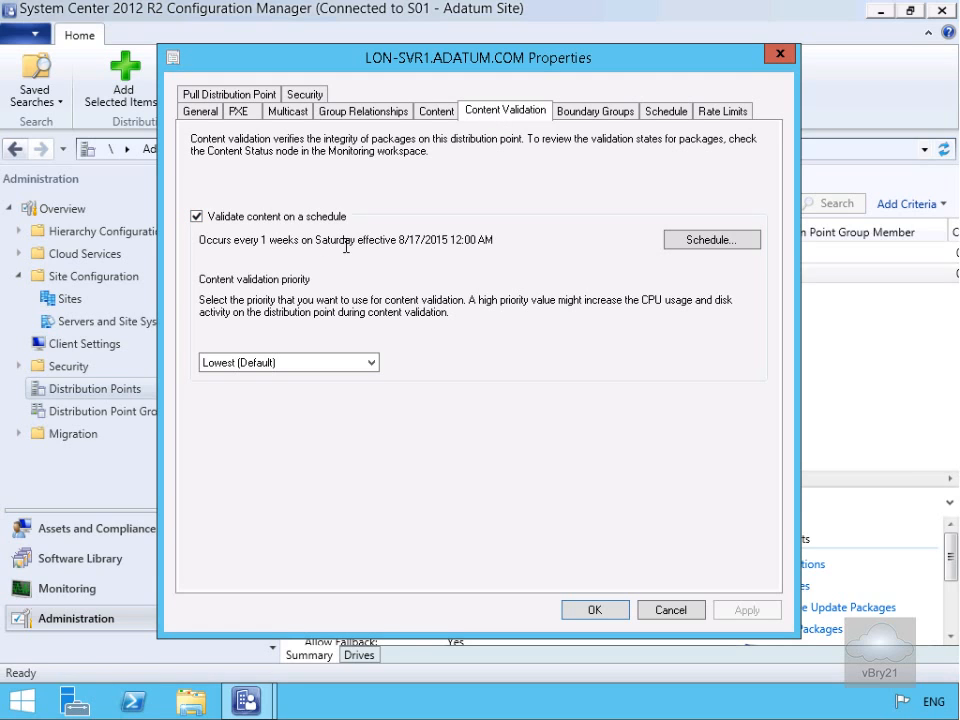
{"action": "left_click", "coordinate": [593, 111]}
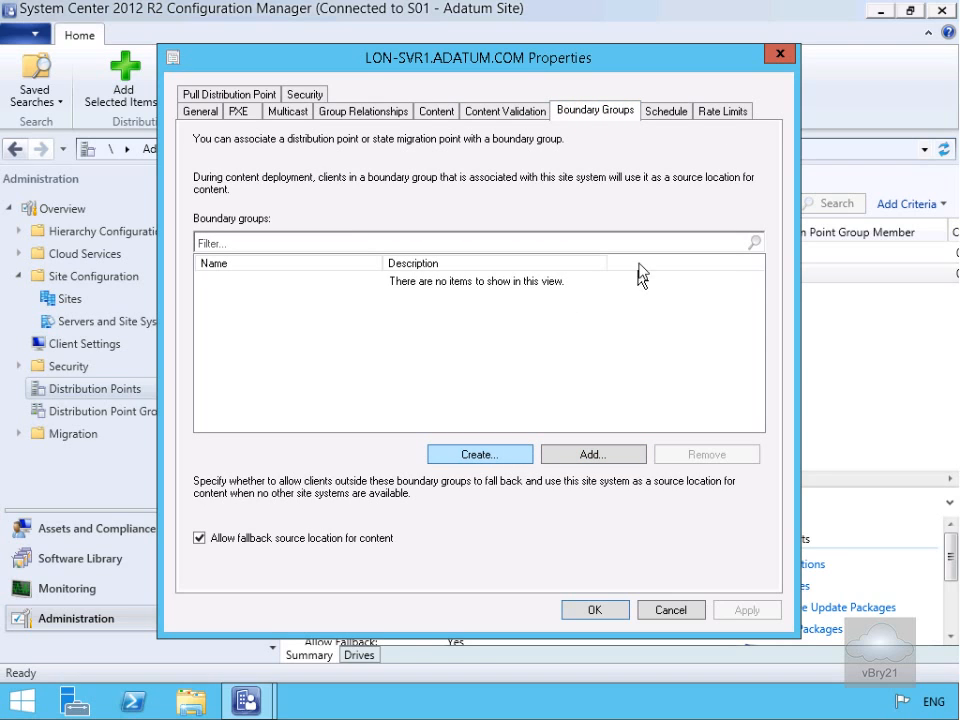
{"action": "left_click", "coordinate": [675, 111]}
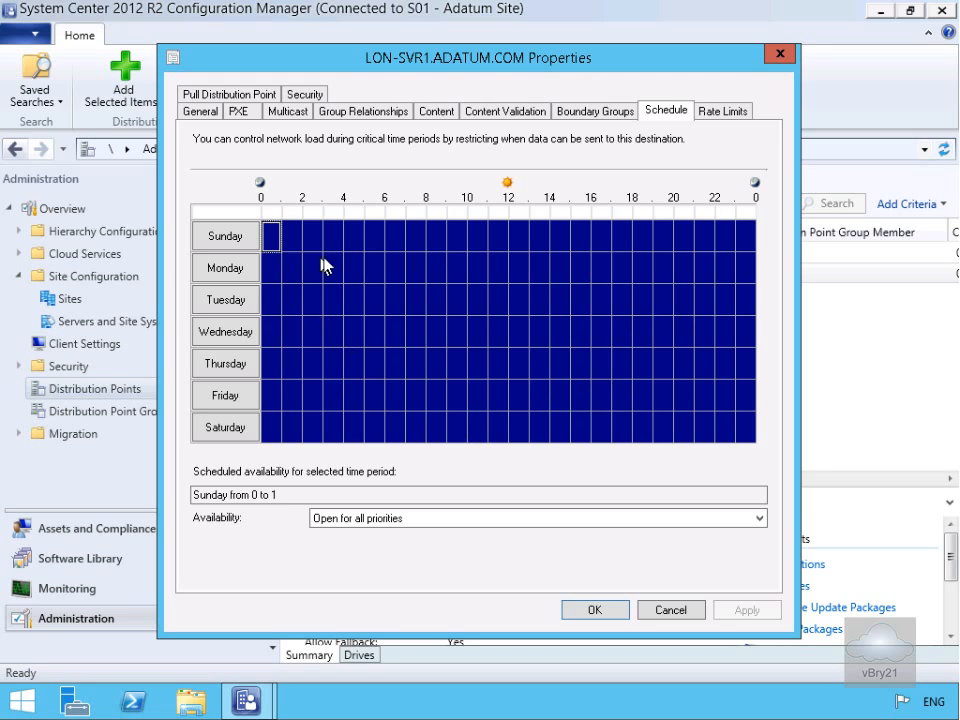
{"action": "left_click", "coordinate": [709, 118]}
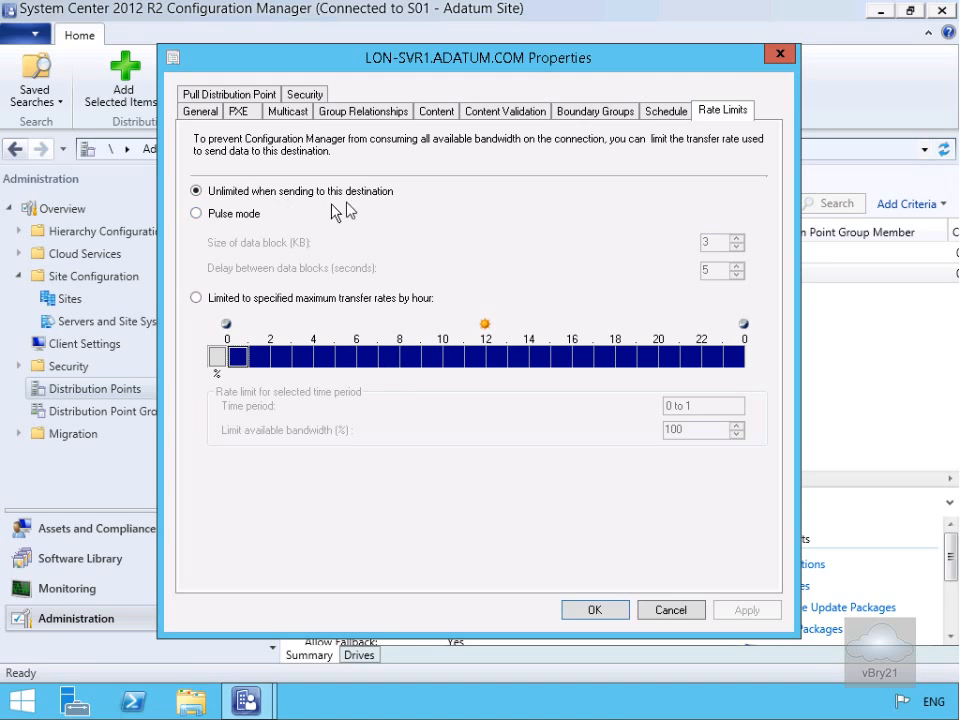
{"action": "left_click", "coordinate": [240, 96]}
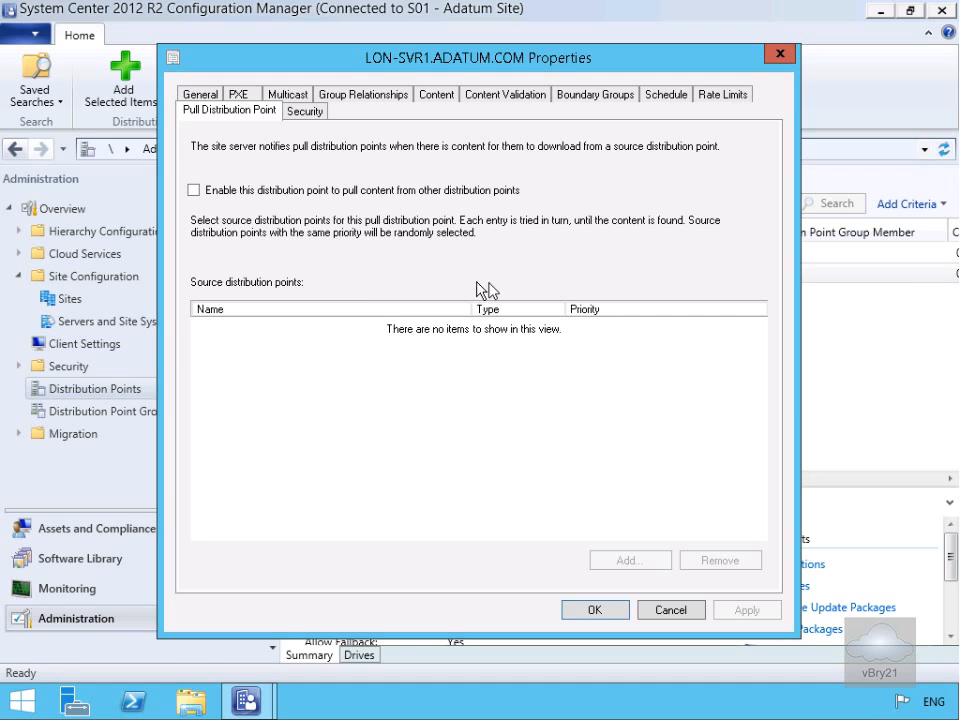
{"action": "left_click", "coordinate": [319, 117]}
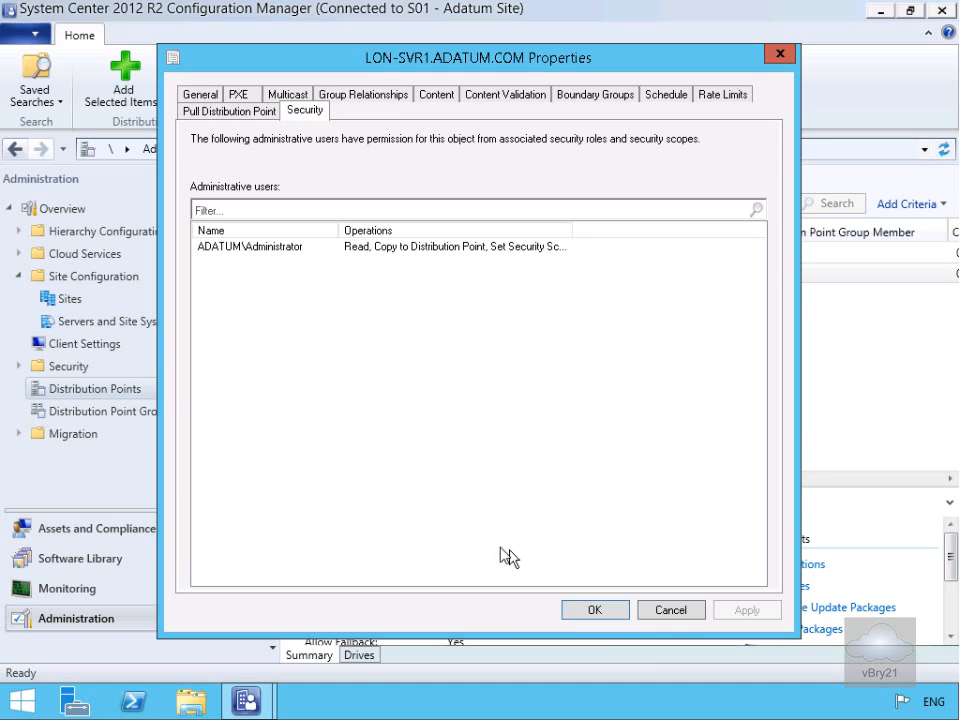
{"action": "left_click", "coordinate": [666, 612]}
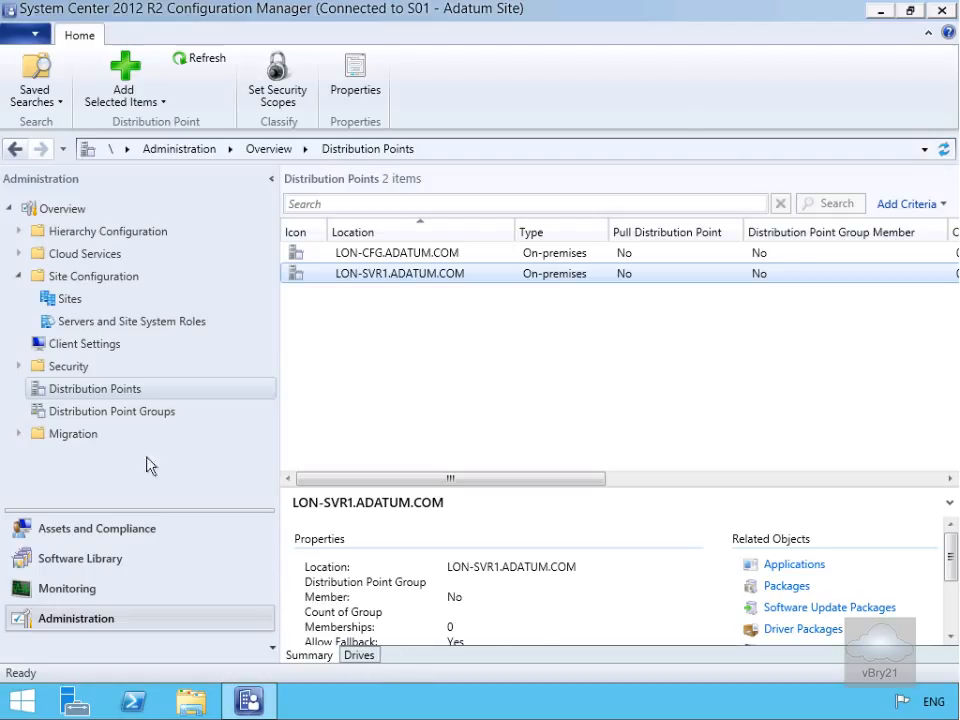
Step: Start a new distribution point group named London DPs with the description "Distribution Points located in London"
{"action": "left_click", "coordinate": [125, 413]}
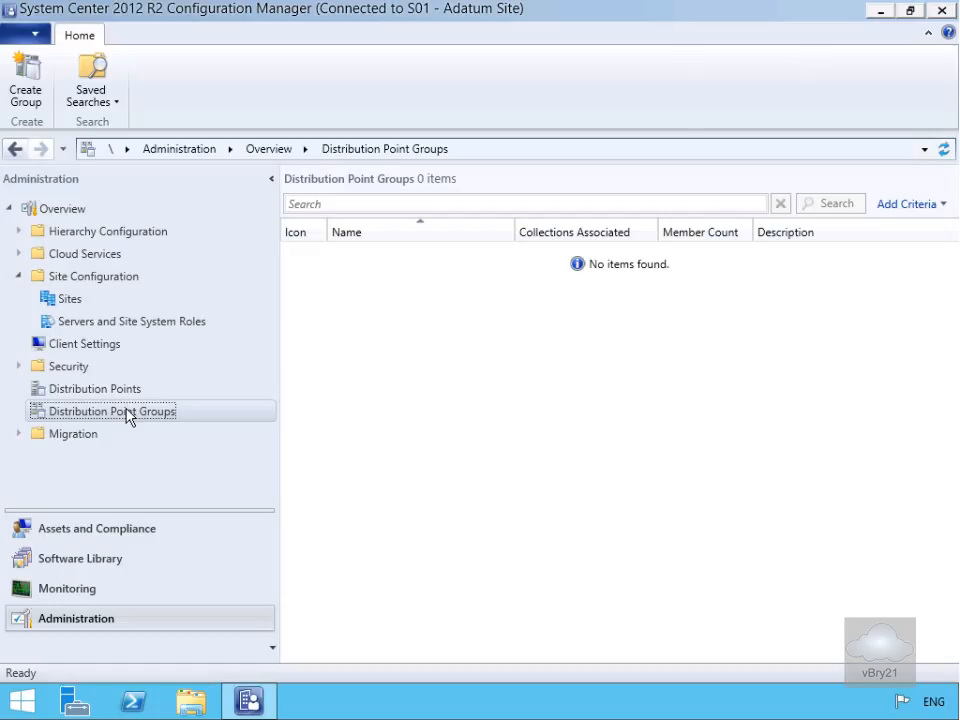
{"action": "right_click", "coordinate": [125, 414]}
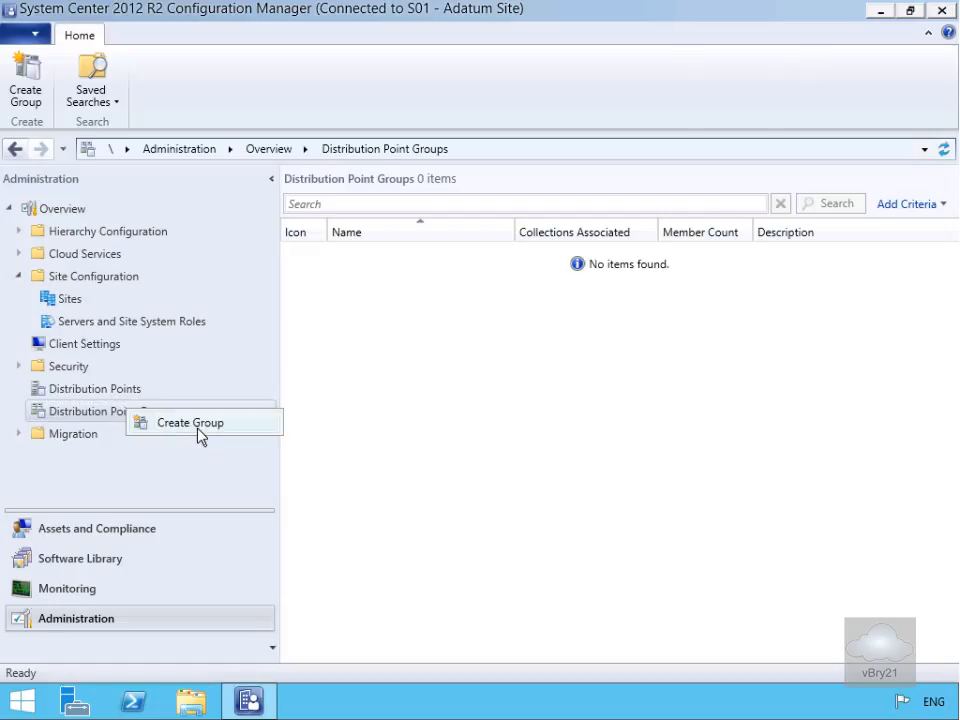
{"action": "left_click", "coordinate": [196, 426]}
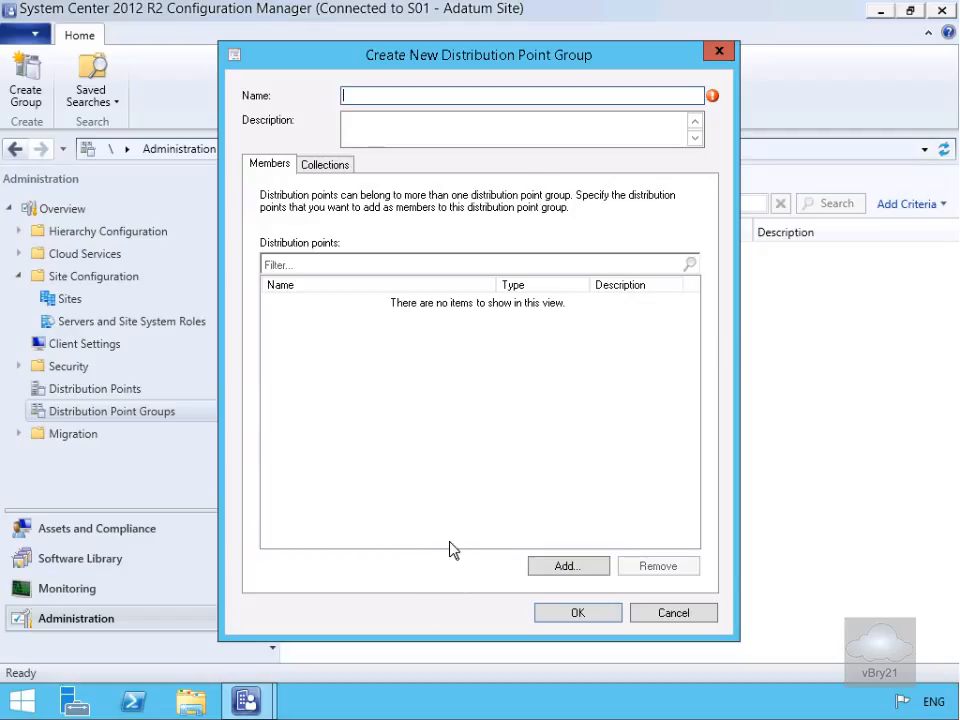
{"action": "type", "text": "London DPs"}
{"action": "key", "text": "Tab"}
{"action": "type", "text": "Distribution Points located in London"}
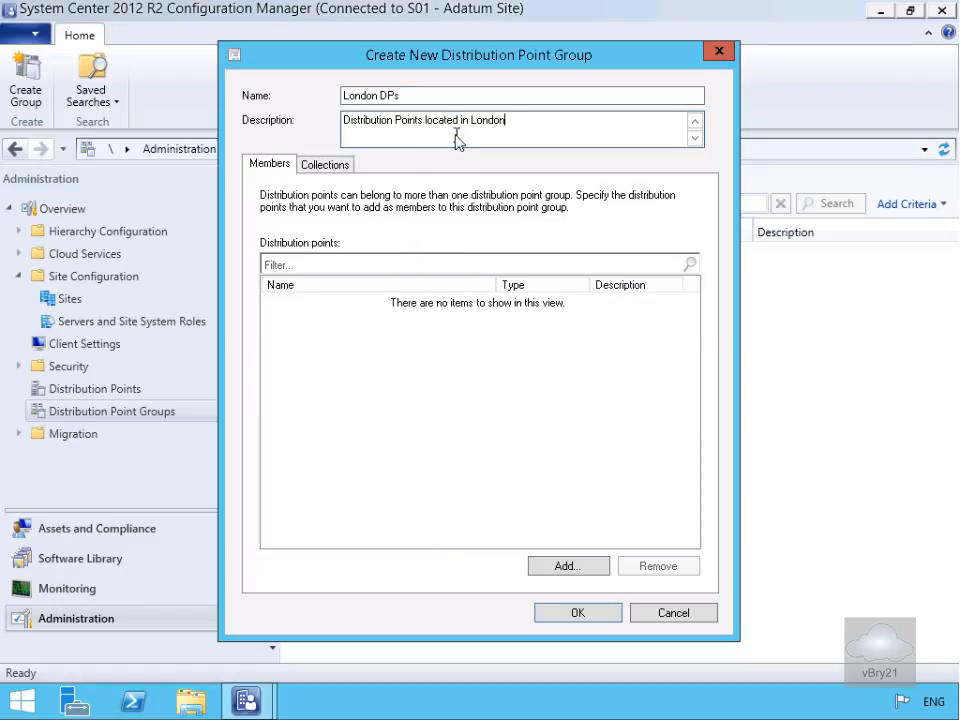
Step: Add LON-CFG.ADATUM.COM and LON-SVR1.ADATUM.COM as members of the new group and create it
{"action": "left_click", "coordinate": [566, 566]}
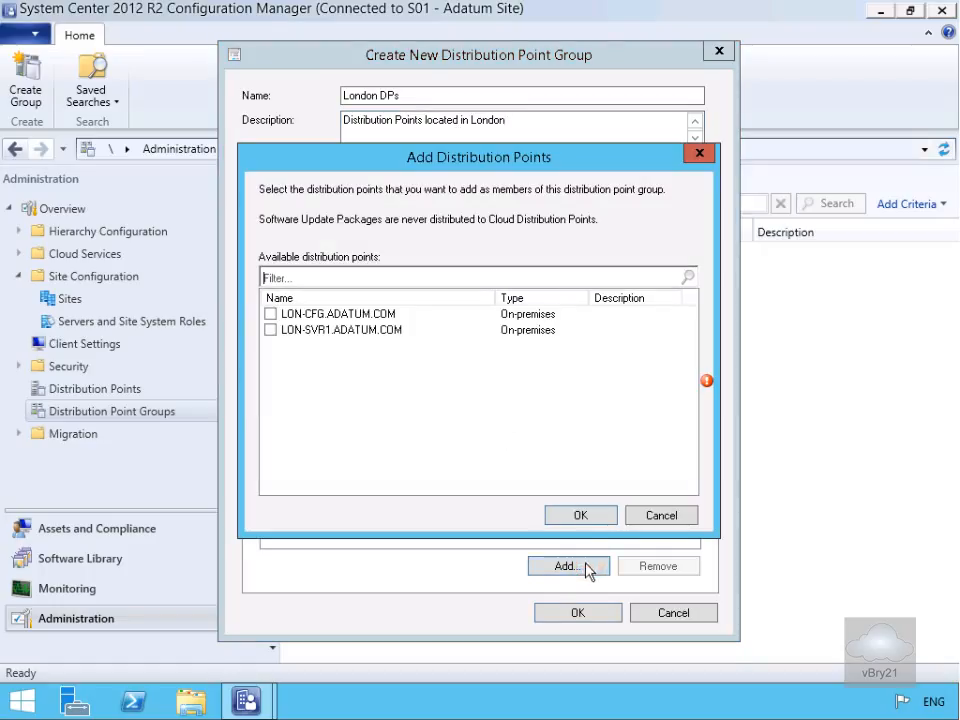
{"action": "left_click", "coordinate": [270, 314]}
{"action": "left_click", "coordinate": [270, 330]}
{"action": "left_click", "coordinate": [579, 514]}
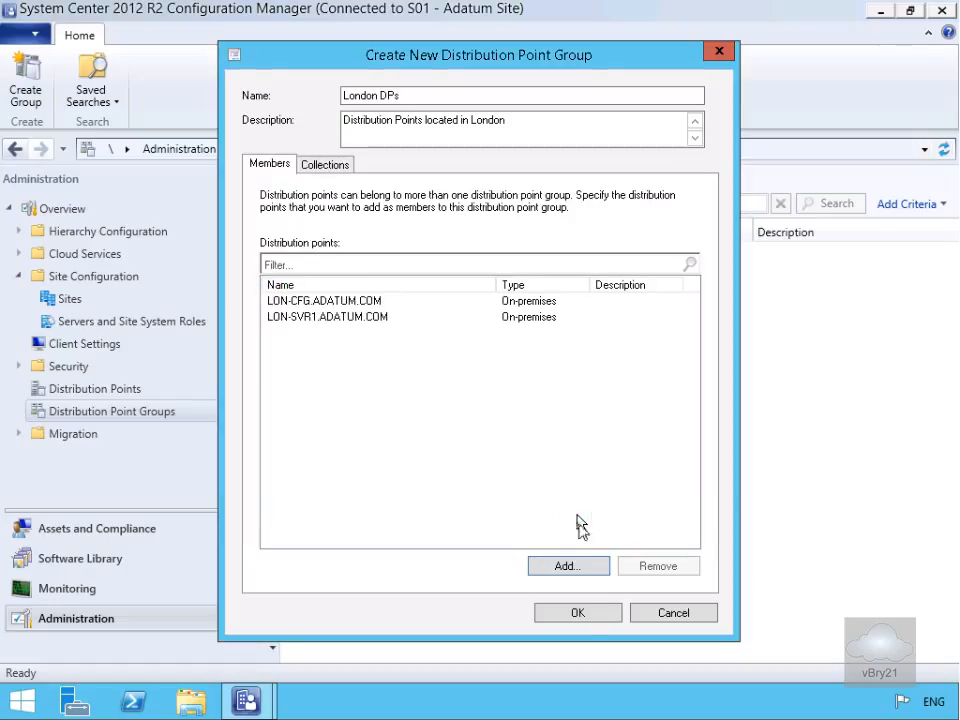
{"action": "left_click", "coordinate": [580, 613]}
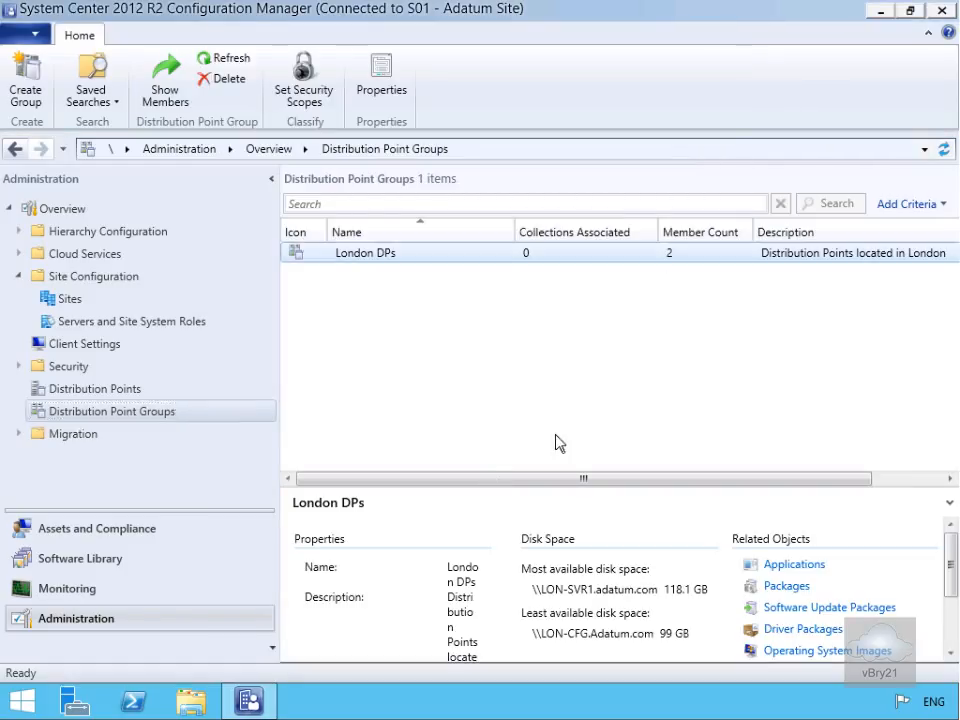
Step: Associate the All Windows 8.1 Workstations device collection with the London DPs group in its properties
{"action": "right_click", "coordinate": [378, 256]}
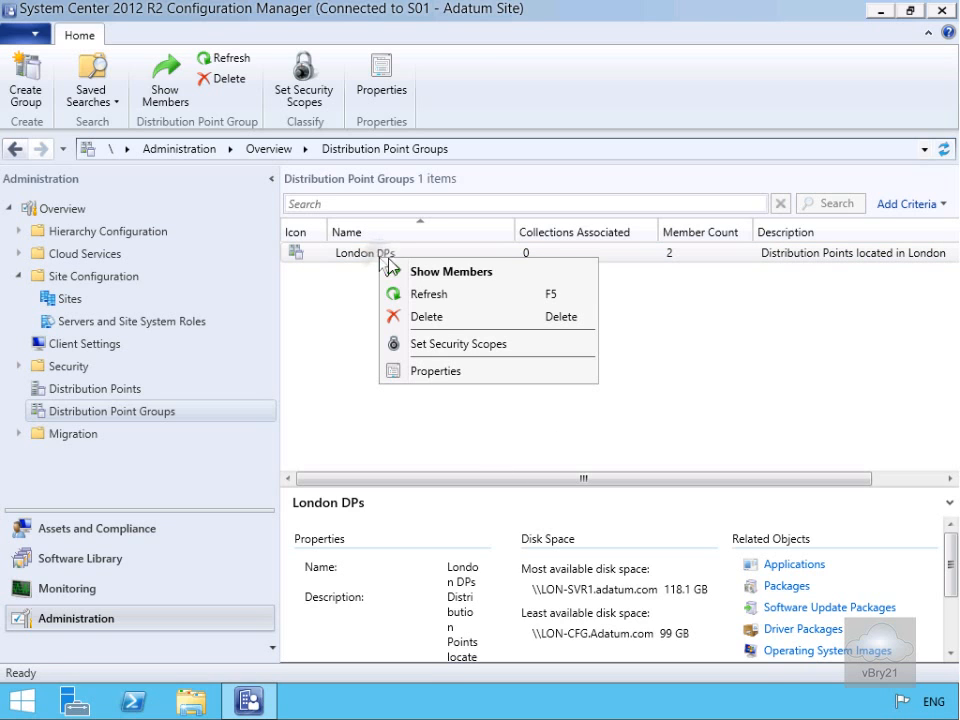
{"action": "left_click", "coordinate": [435, 371]}
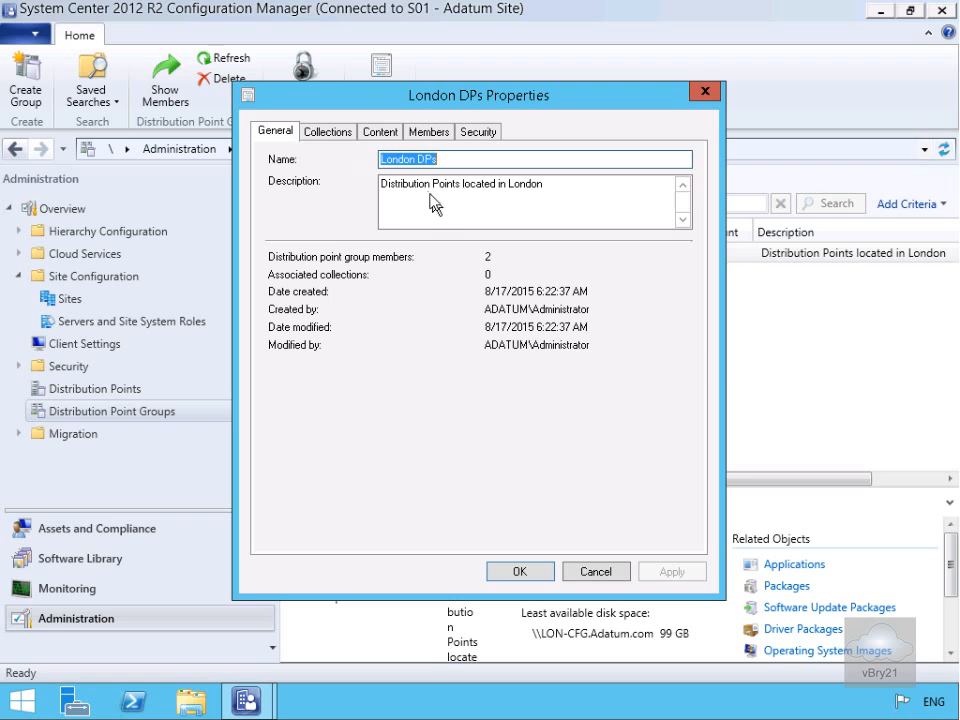
{"action": "left_click", "coordinate": [330, 139]}
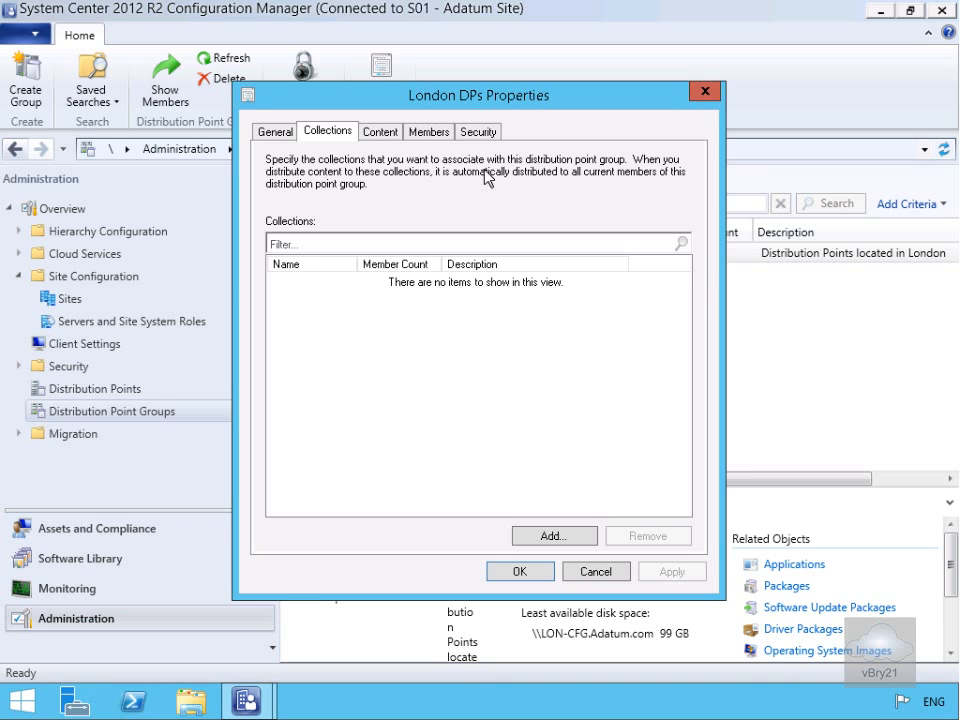
{"action": "left_click", "coordinate": [551, 539]}
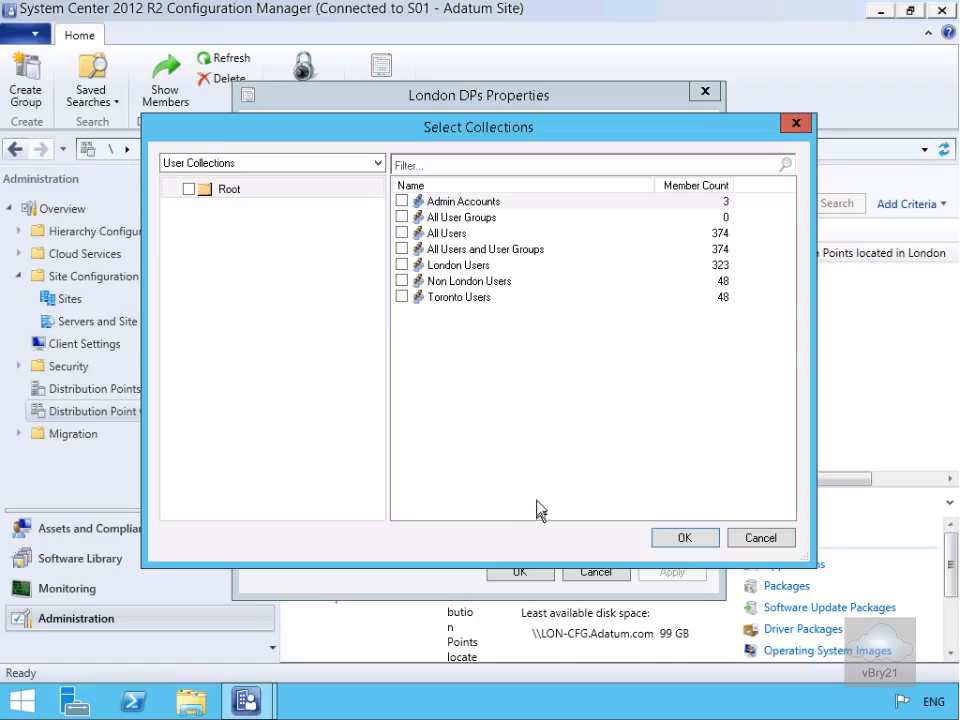
{"action": "left_click", "coordinate": [231, 164]}
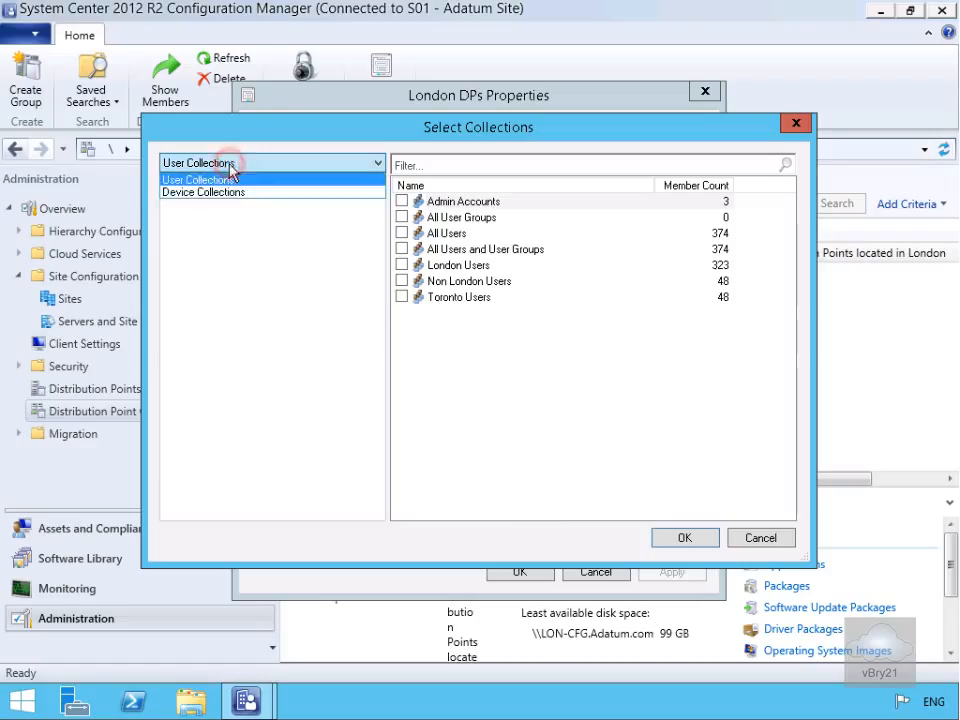
{"action": "left_click", "coordinate": [224, 192]}
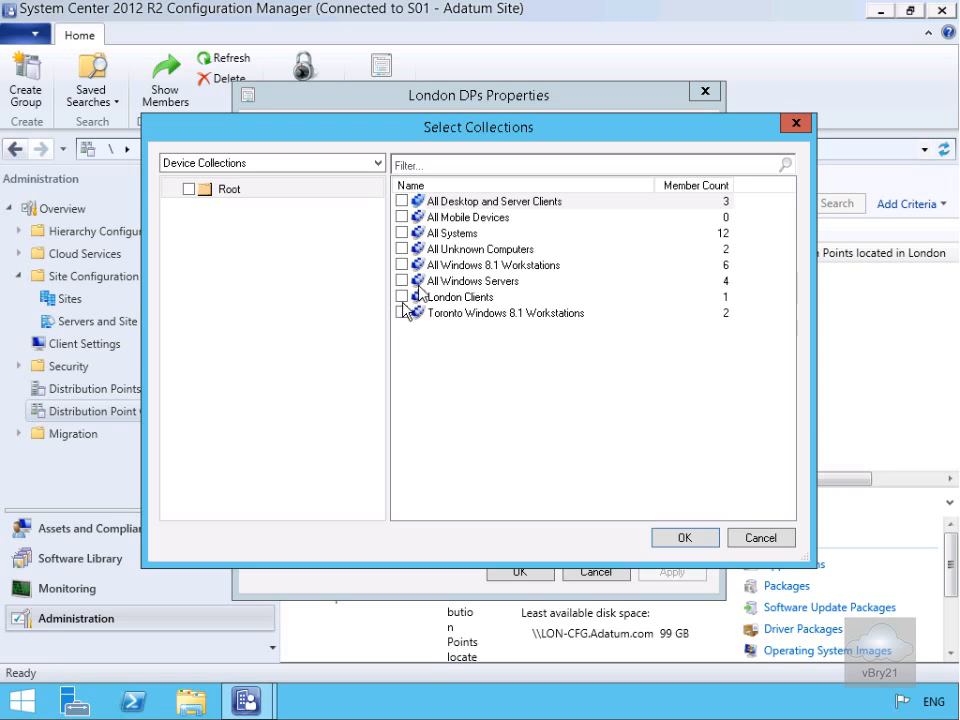
{"action": "left_click", "coordinate": [402, 265]}
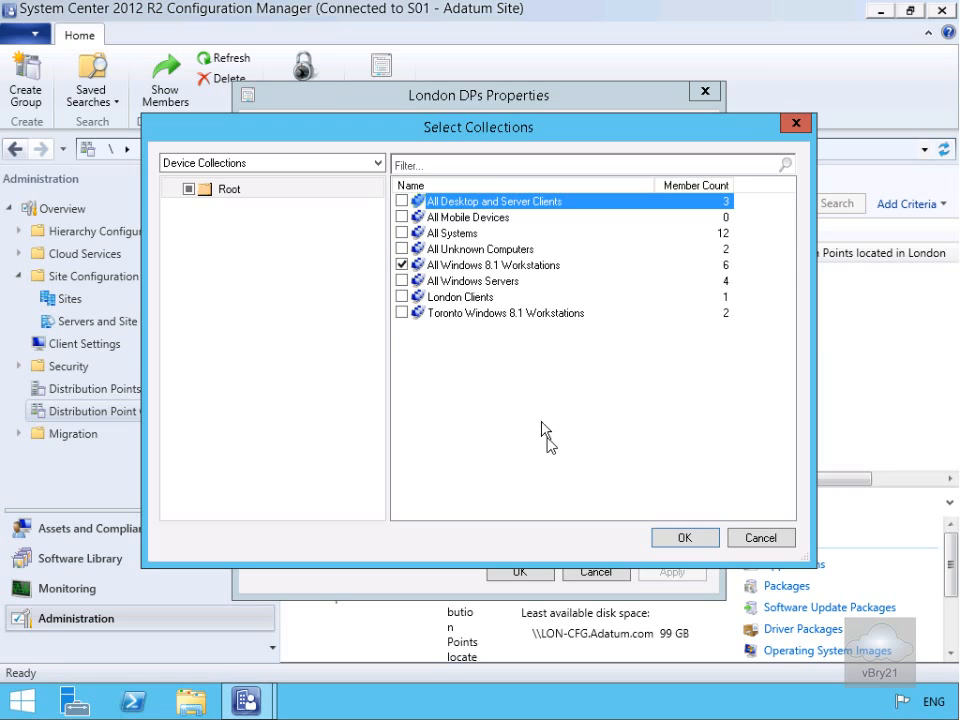
{"action": "left_click", "coordinate": [682, 538]}
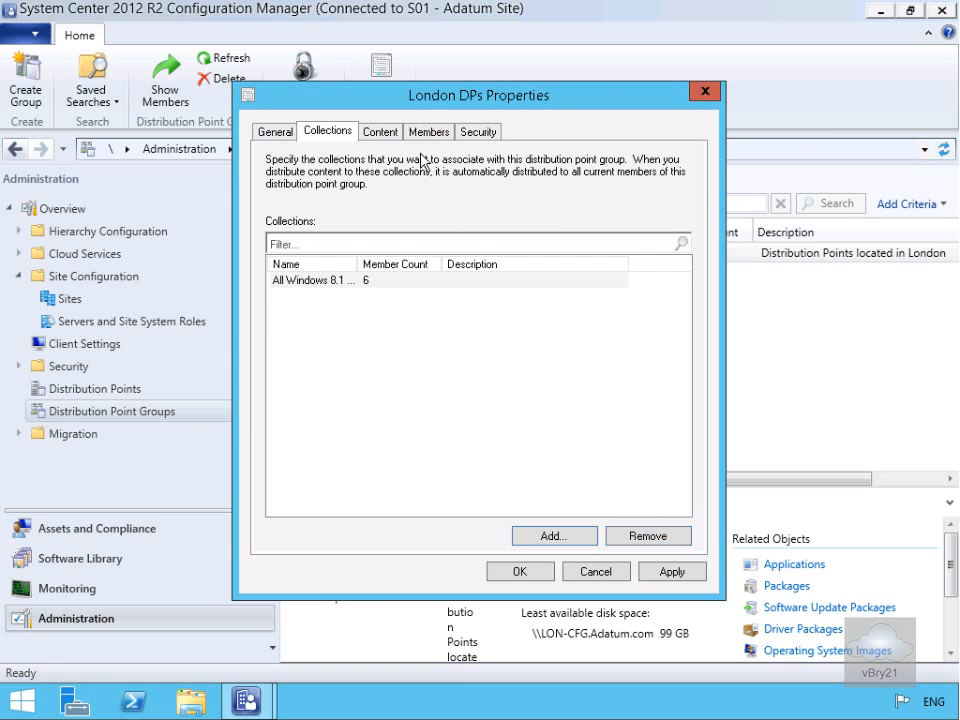
Step: Review the London DPs group's content, members and security settings, and save its properties
{"action": "left_click", "coordinate": [385, 133]}
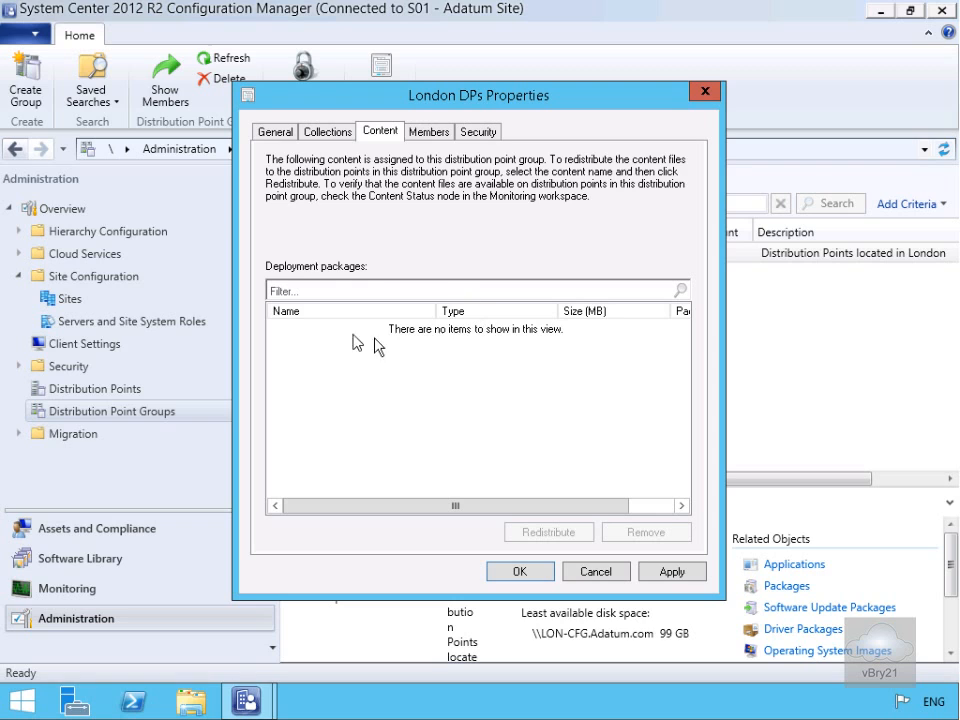
{"action": "left_click", "coordinate": [430, 134]}
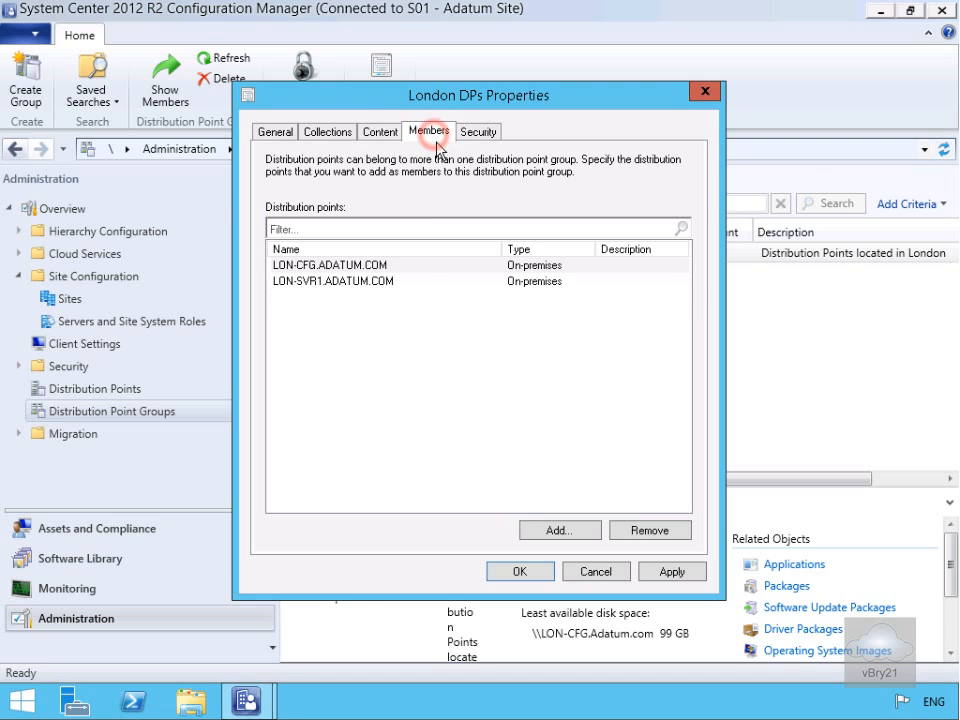
{"action": "left_click", "coordinate": [480, 135]}
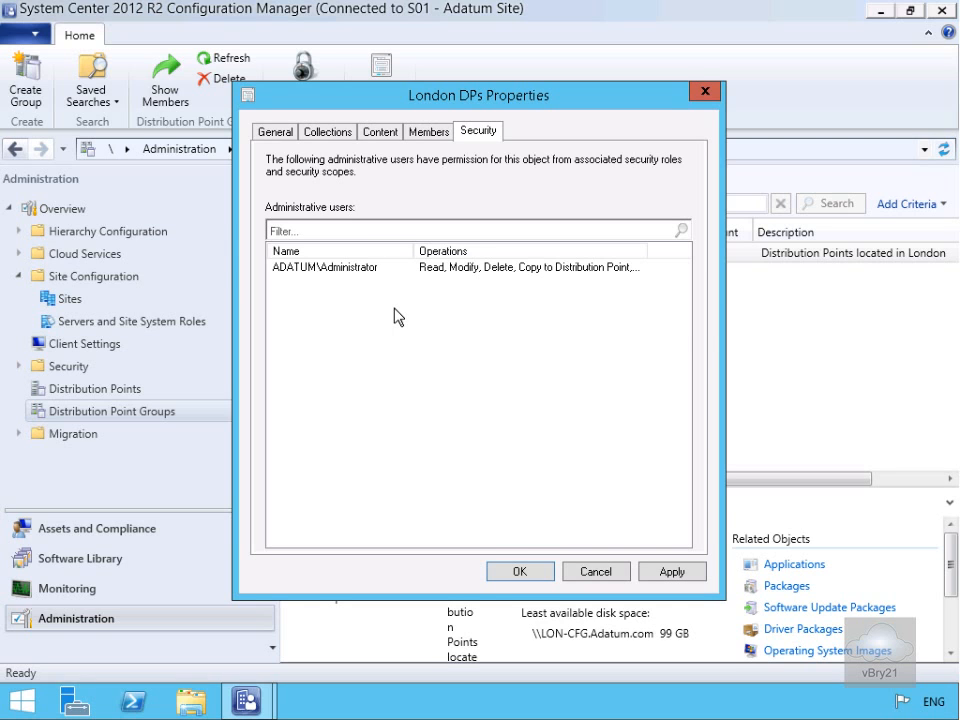
{"action": "left_click", "coordinate": [519, 571]}
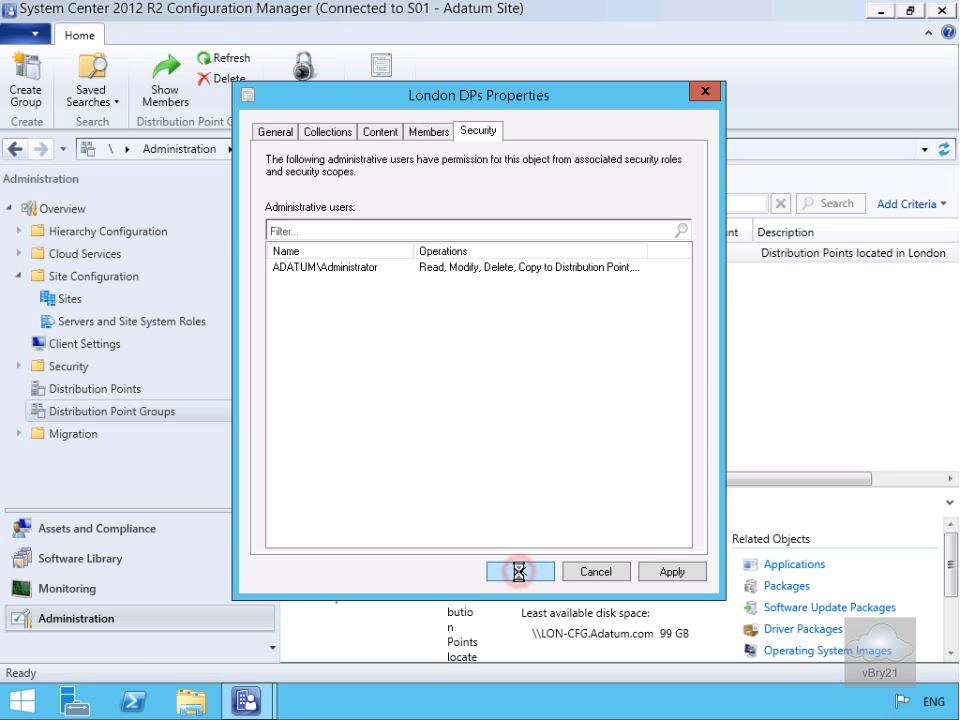